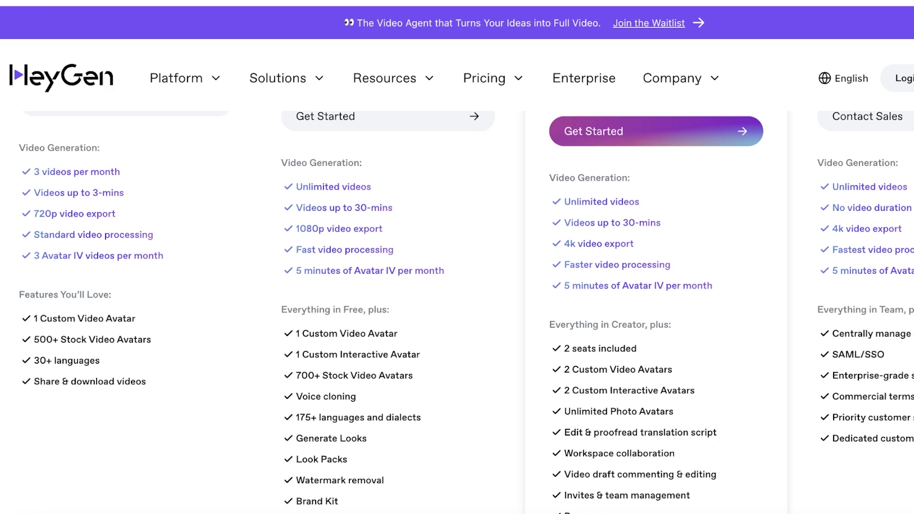
# Step: Scroll through the Home dashboard to look over the Avatar IV promotion and creation options
pyautogui.scroll(10, 654, 229)
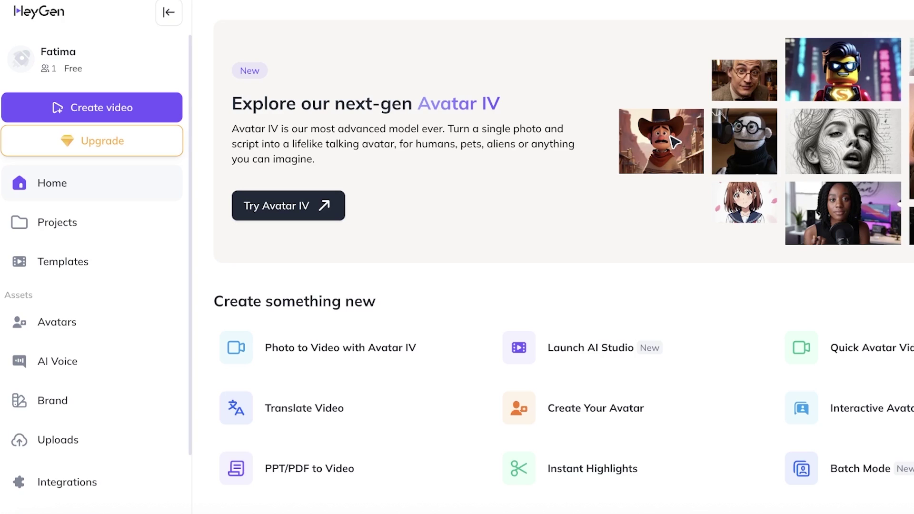
pyautogui.scroll(-1, 571, 145)
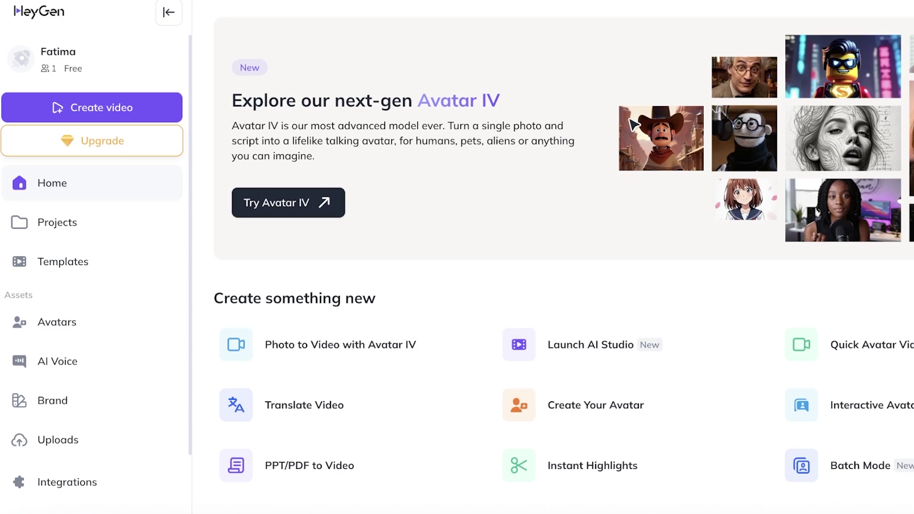
pyautogui.scroll(-3, 586, 153)
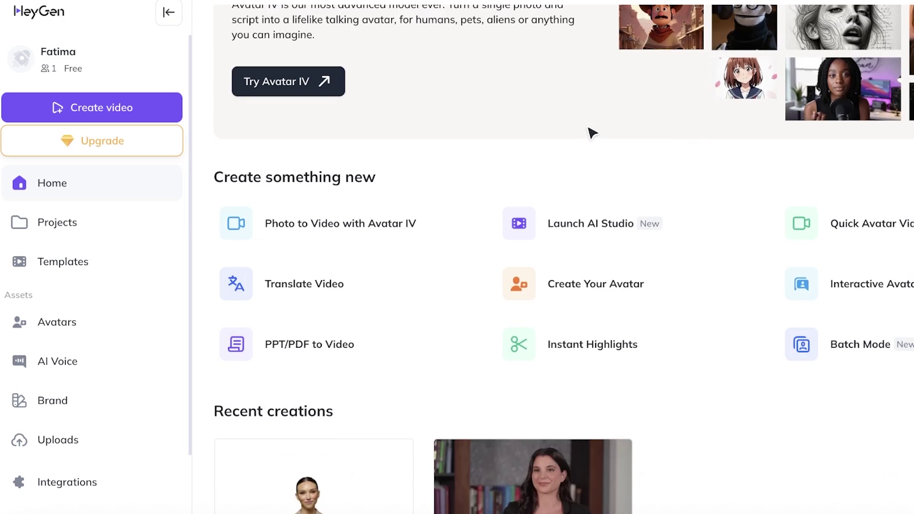
pyautogui.scroll(3, 592, 134)
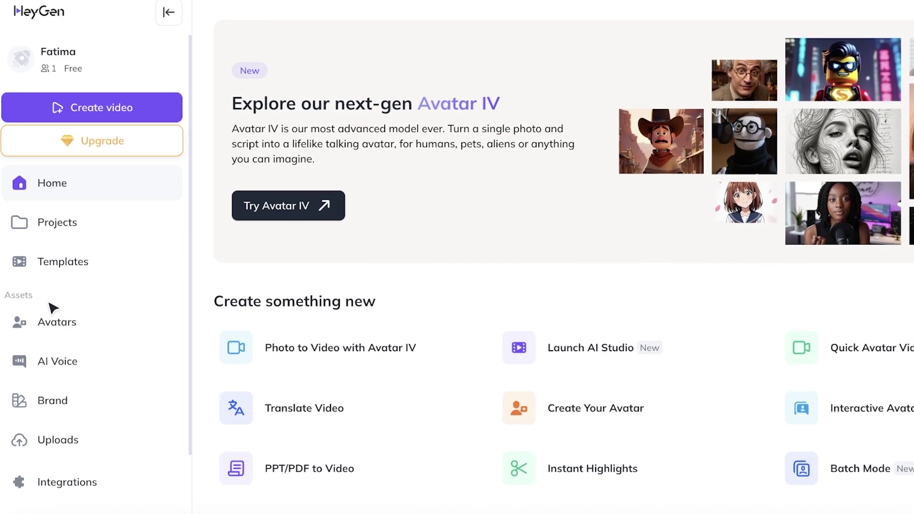
# Step: Check the Projects list, then browse the HeyGen Library templates
pyautogui.click(67, 224)
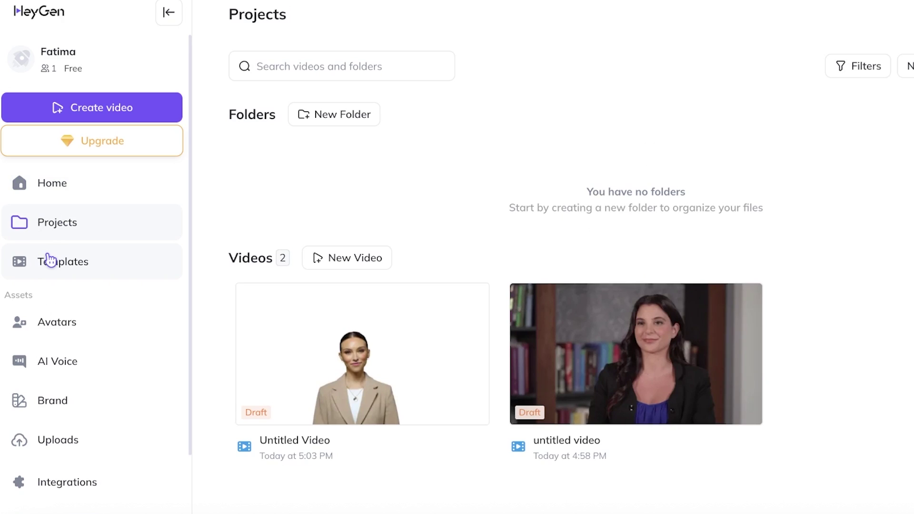
pyautogui.click(50, 261)
pyautogui.scroll(-5, 320, 206)
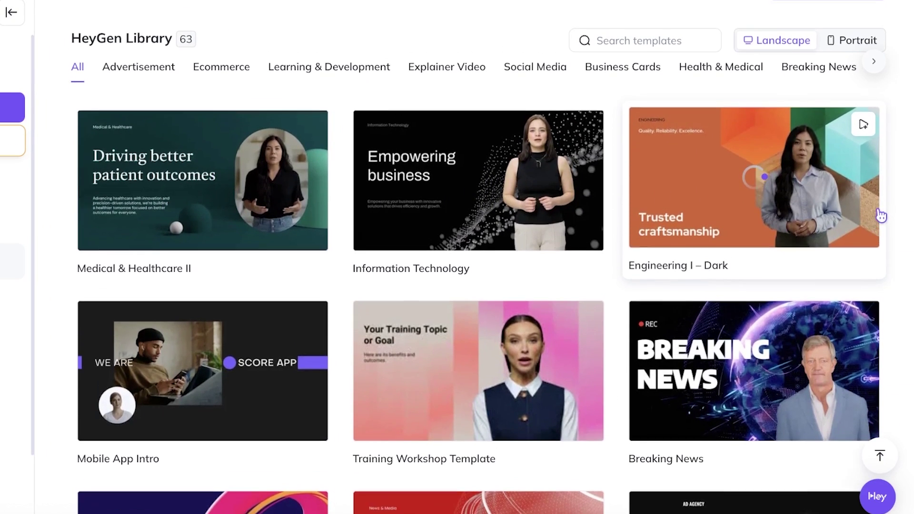
pyautogui.scroll(1, 764, 111)
pyautogui.scroll(-8, 878, 143)
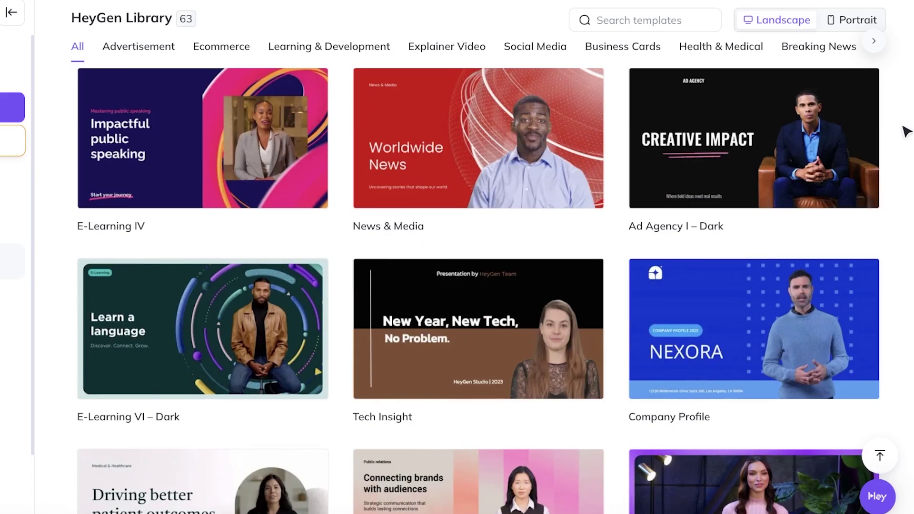
pyautogui.scroll(-5, 884, 183)
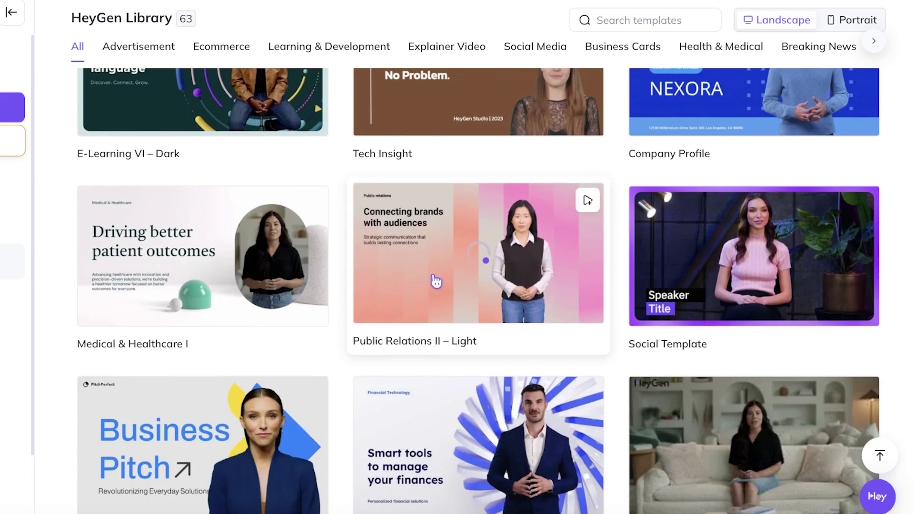
pyautogui.scroll(-8, 897, 335)
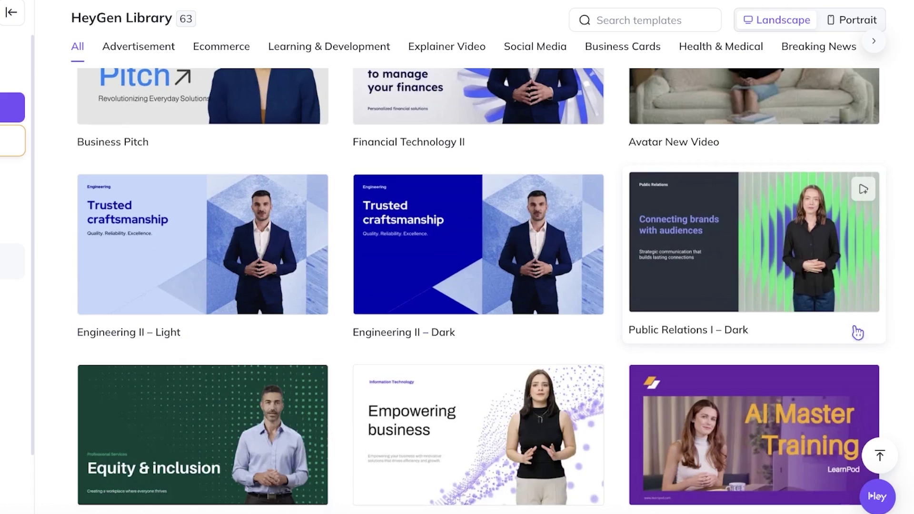
pyautogui.scroll(-6, 827, 291)
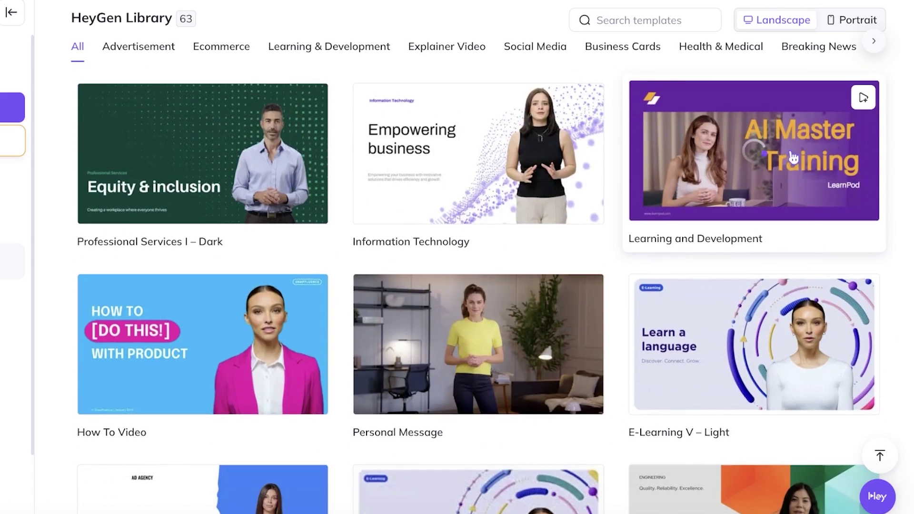
pyautogui.scroll(-1, 526, 350)
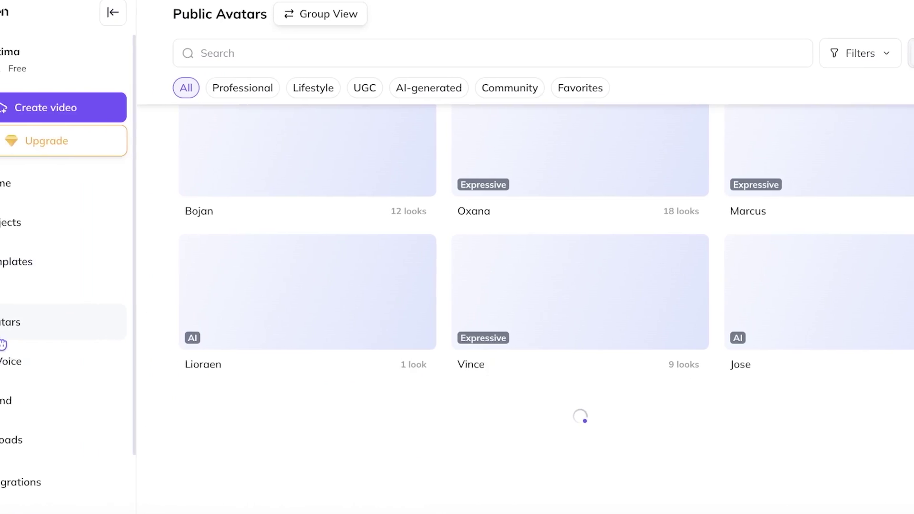
# Step: Look through the Avatars library
pyautogui.click(14, 337)
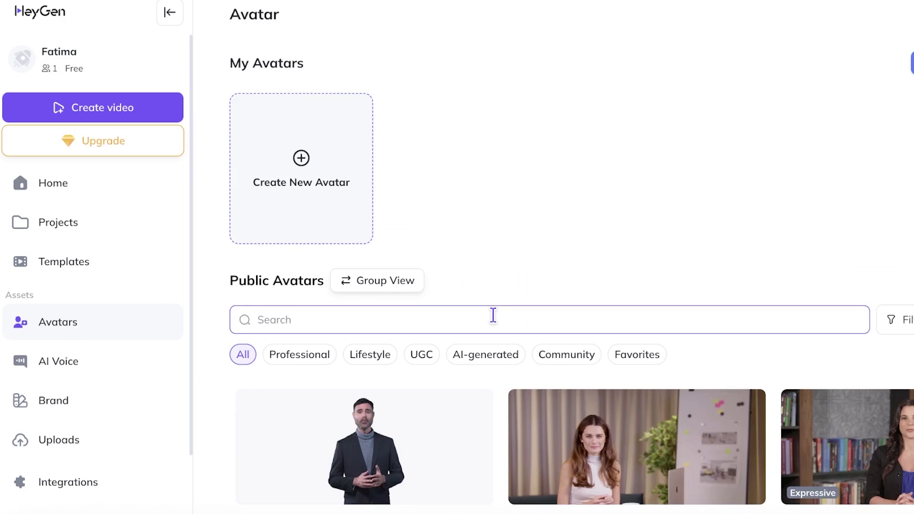
pyautogui.scroll(-4, 432, 316)
pyautogui.scroll(-7, 661, 280)
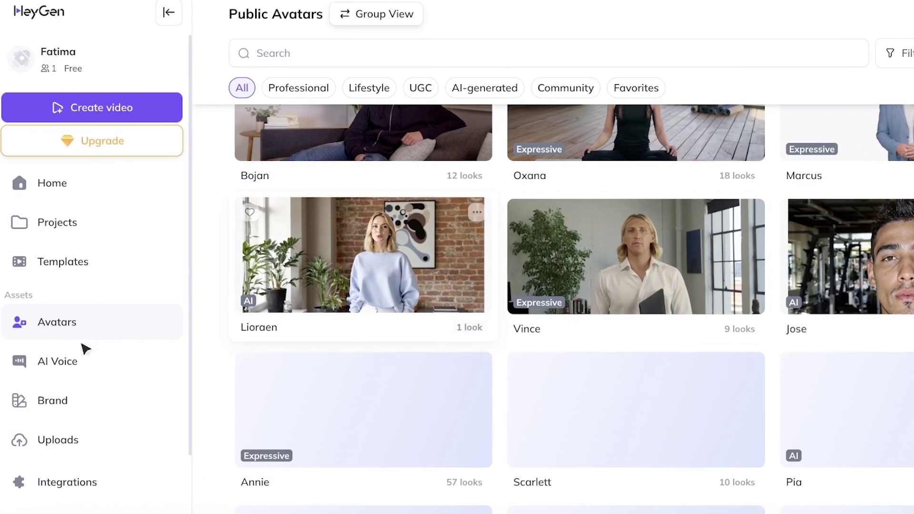
# Step: Visit the AI Voice, Brand, Uploads and Integrations pages, ending on HeyGen Labs
pyautogui.click(45, 364)
pyautogui.scroll(-1, 48, 371)
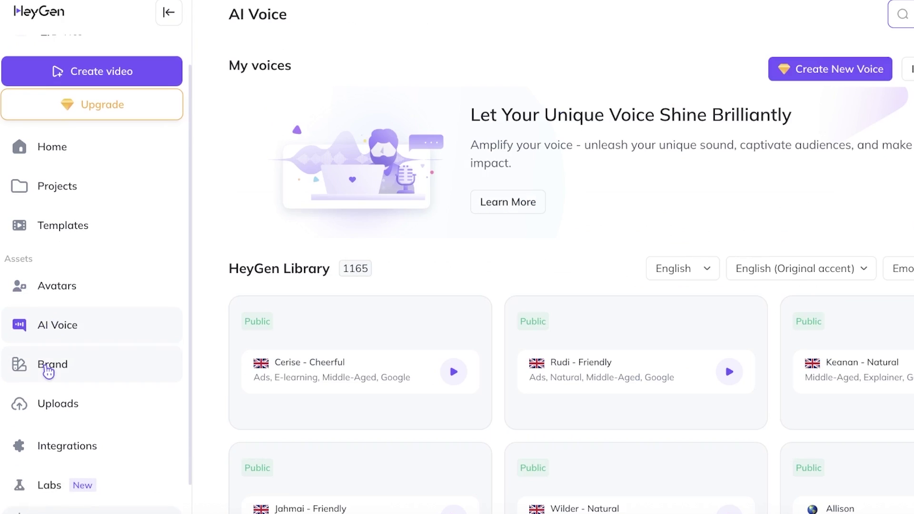
pyautogui.click(48, 377)
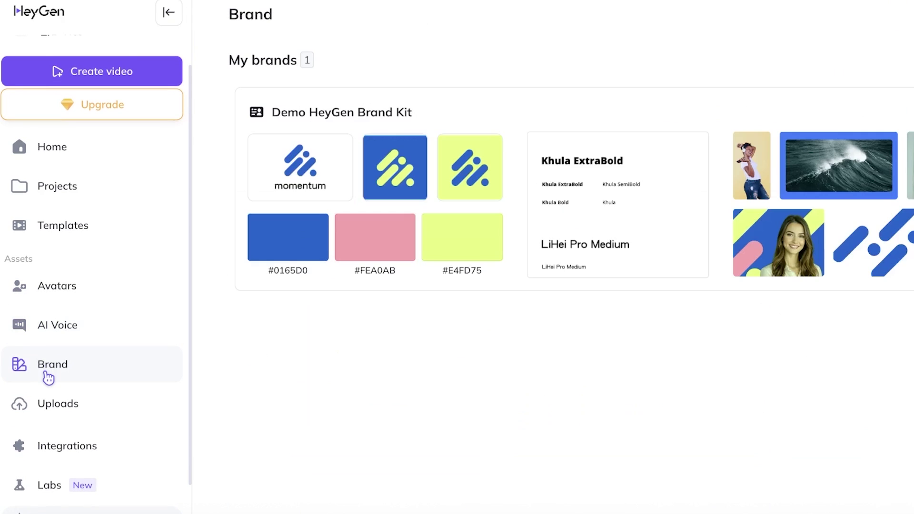
pyautogui.click(41, 399)
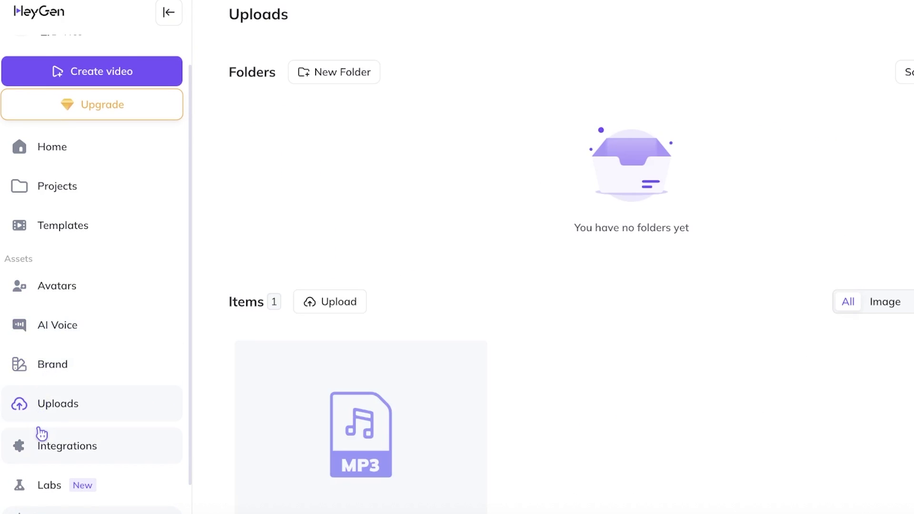
pyautogui.click(44, 453)
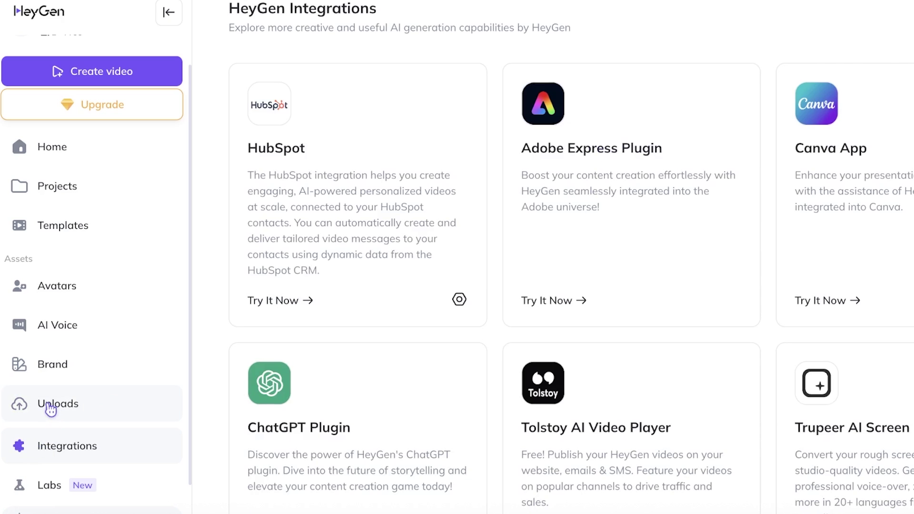
pyautogui.click(27, 490)
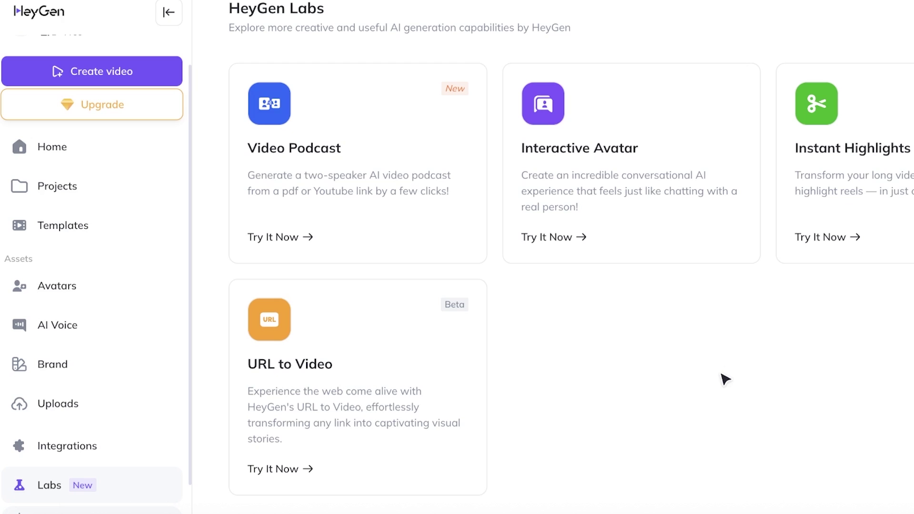
pyautogui.scroll(1, 71, 281)
# Step: Start a new portrait video, then back out of the editor to the dashboard
pyautogui.click(76, 107)
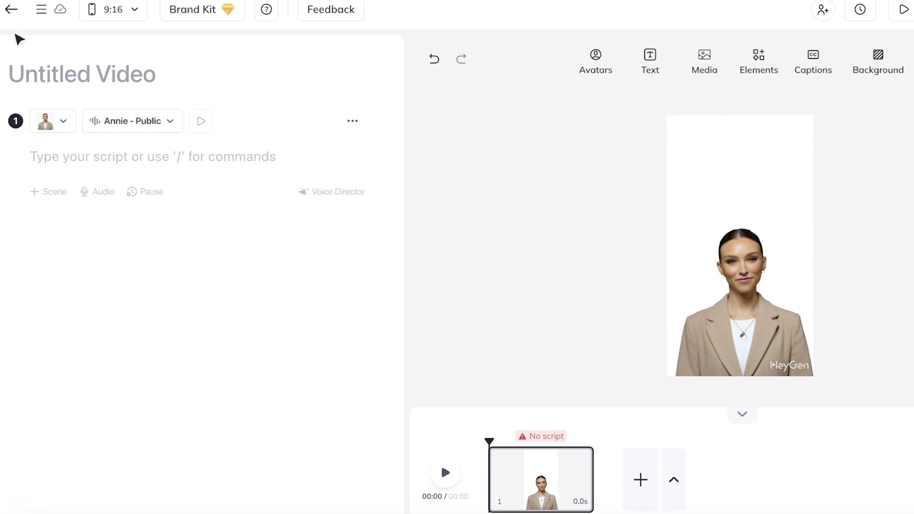
pyautogui.click(15, 14)
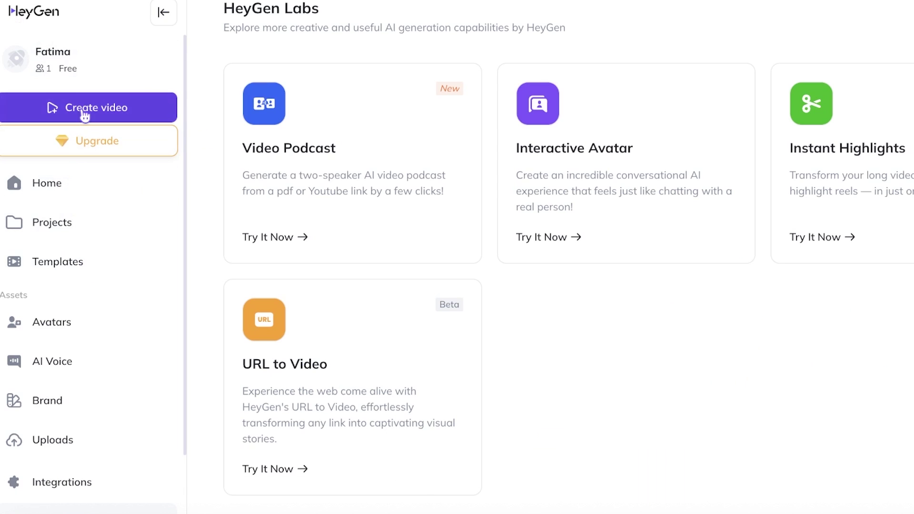
# Step: Review the Create Video options: template, PPT/PDF, PDF to video, AI script, translate, start from scratch
pyautogui.click(85, 112)
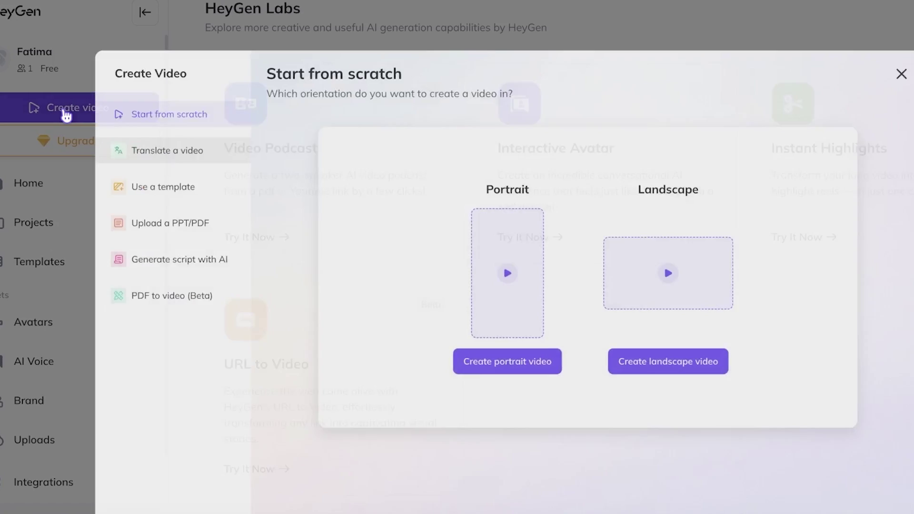
pyautogui.click(182, 190)
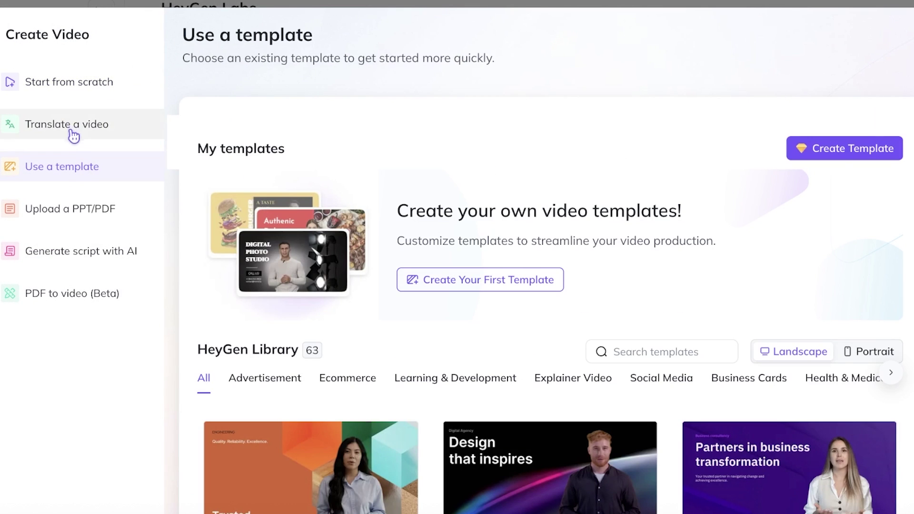
pyautogui.click(48, 217)
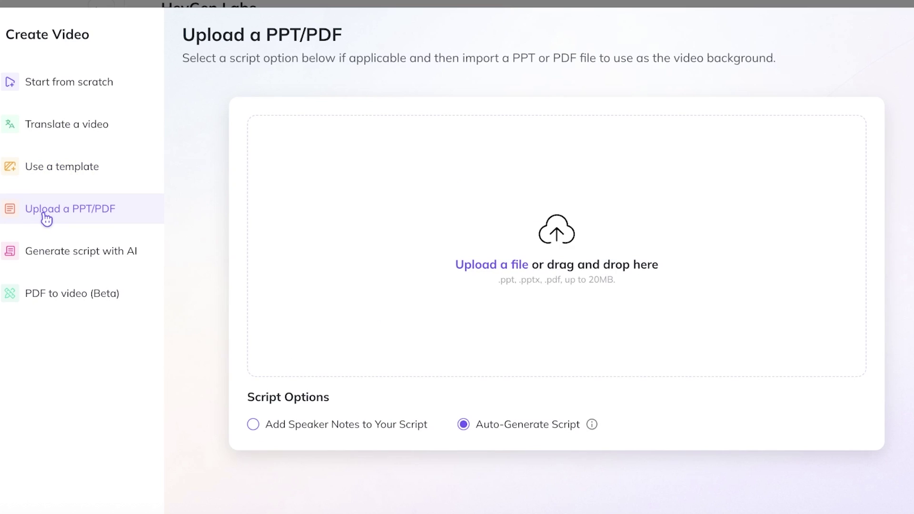
pyautogui.click(45, 305)
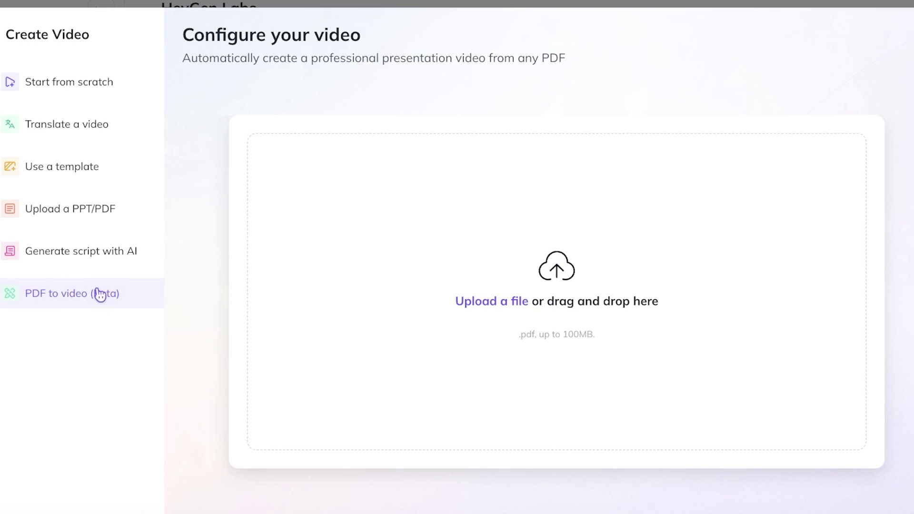
pyautogui.click(71, 256)
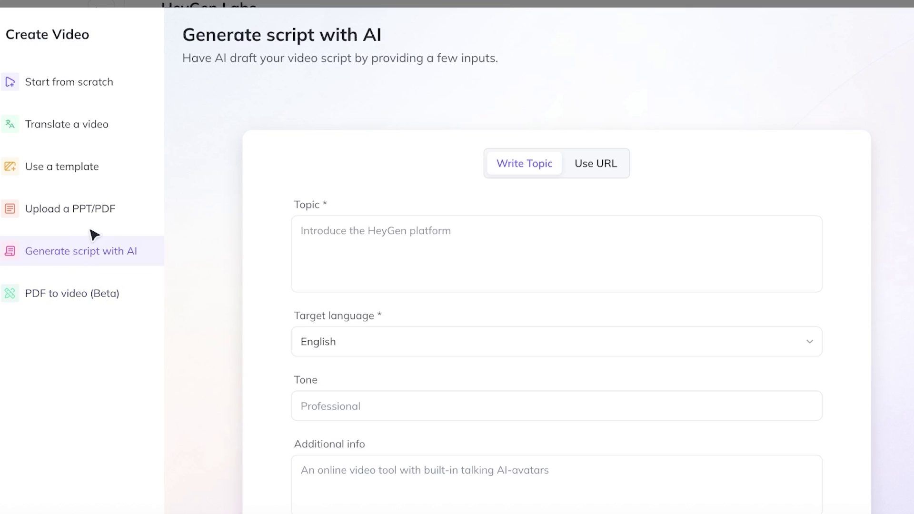
pyautogui.click(77, 124)
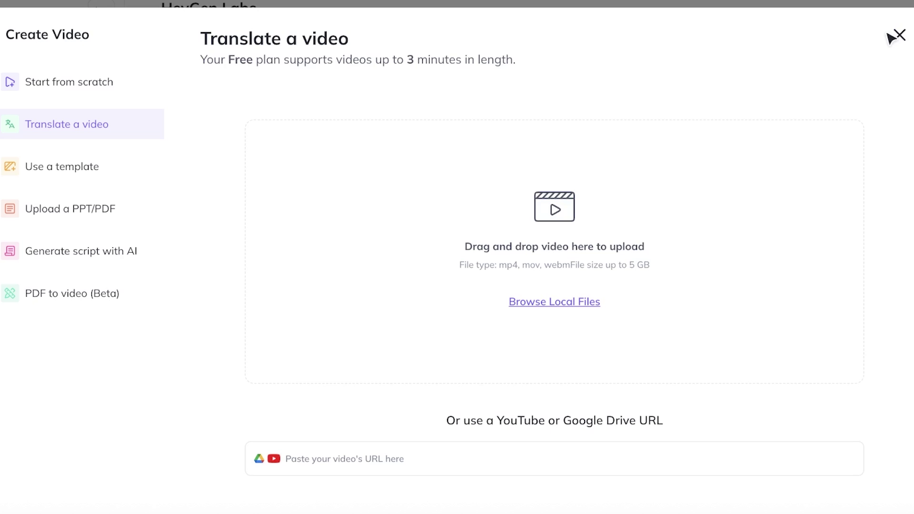
pyautogui.click(85, 96)
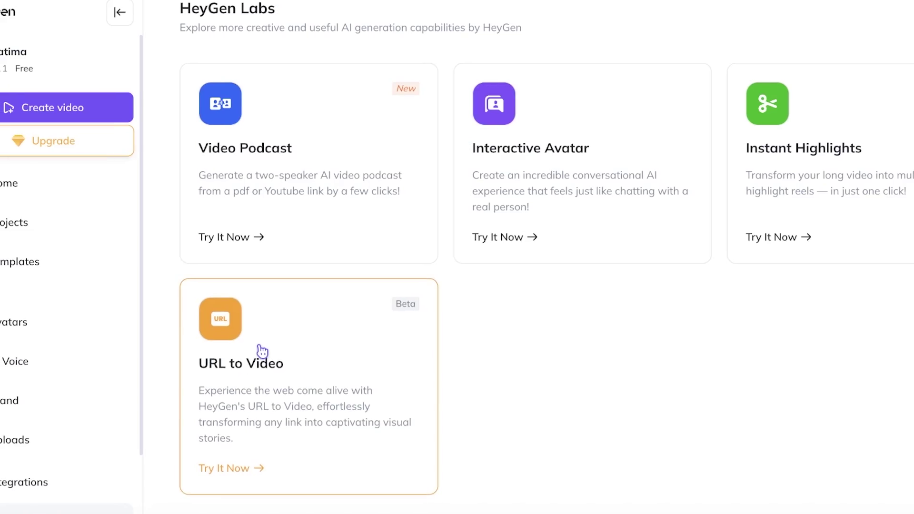
# Step: Open the Untitled Video draft from Projects and title it 'Top 3 features of heygen'
pyautogui.click(48, 222)
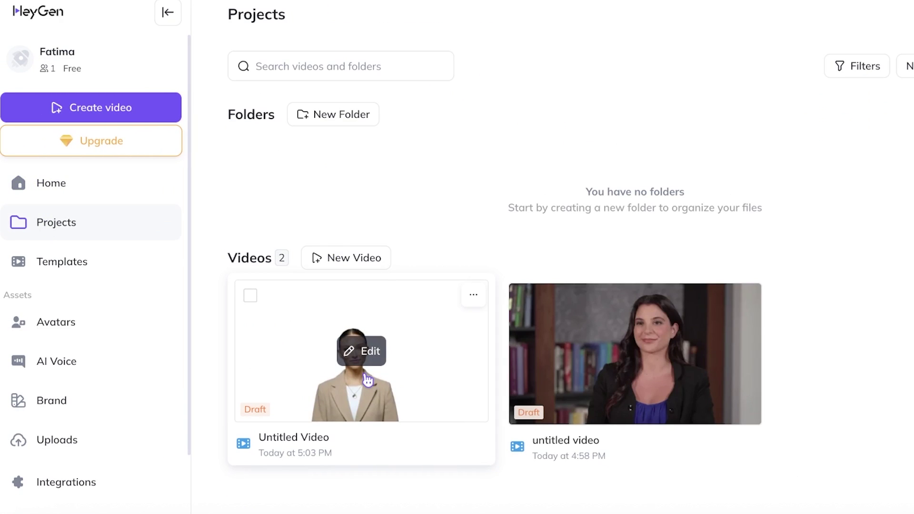
pyautogui.click(473, 294)
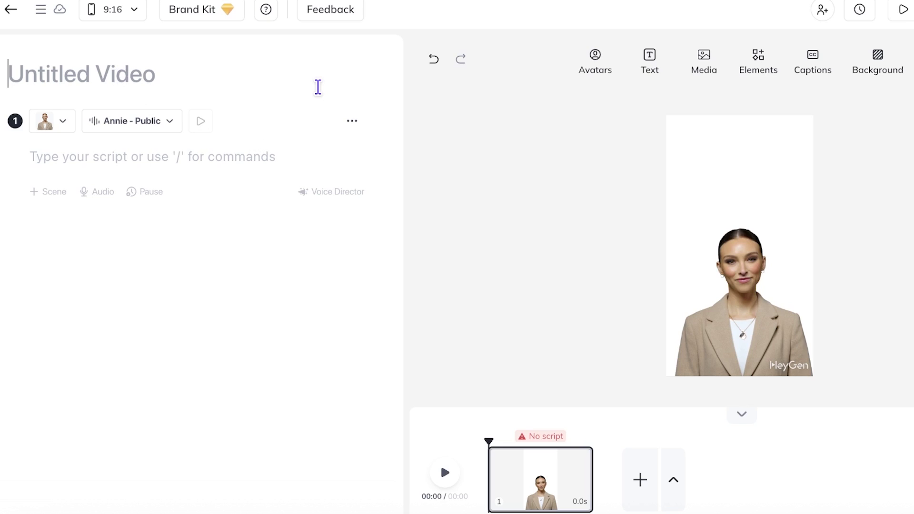
pyautogui.write('Top 3 teatures of heygen')
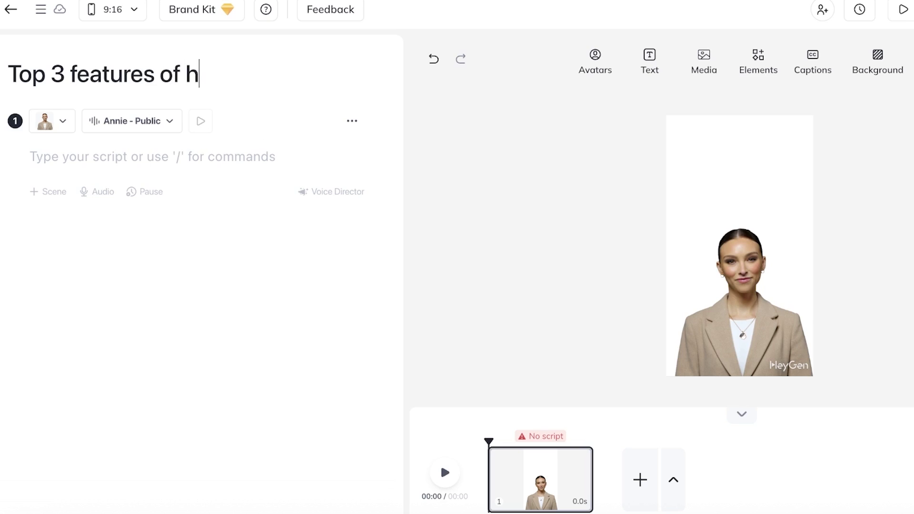
# Step: Replace scene 1's avatar with Ashley from the UGC avatars, applying her look
pyautogui.click(50, 129)
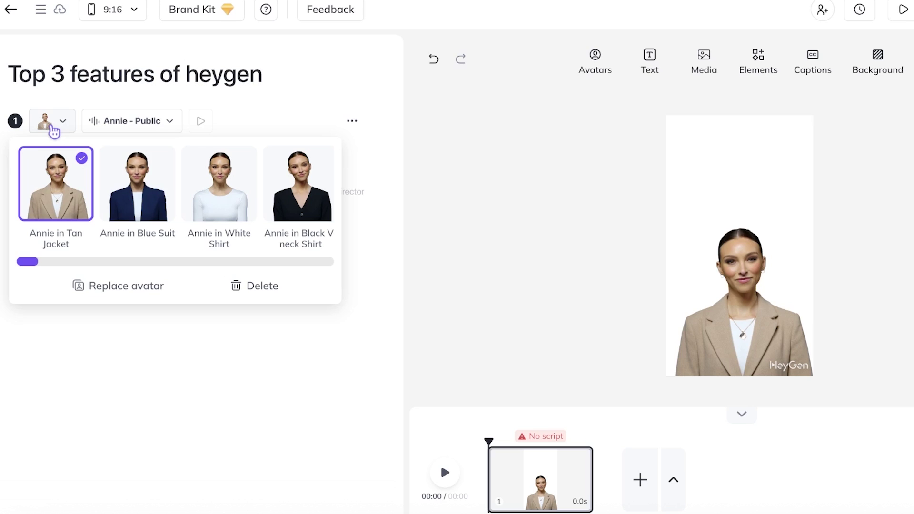
pyautogui.click(92, 284)
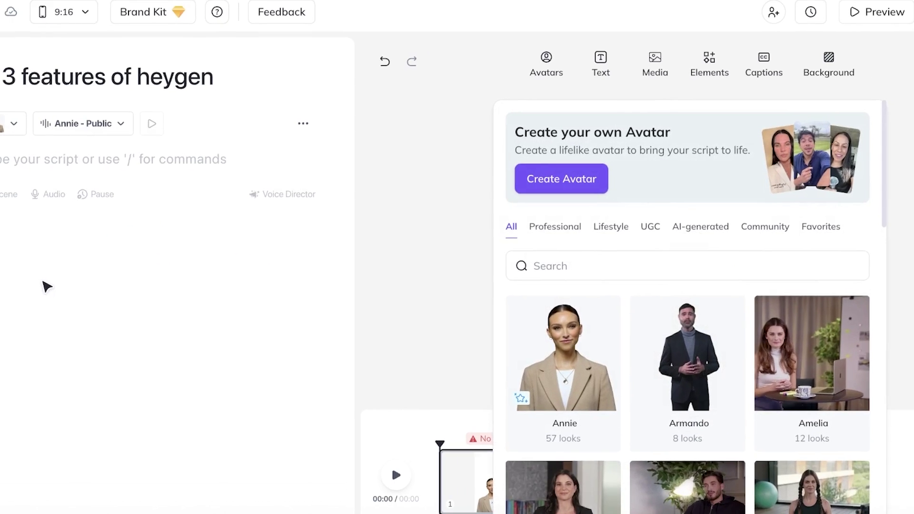
pyautogui.scroll(-2, 731, 273)
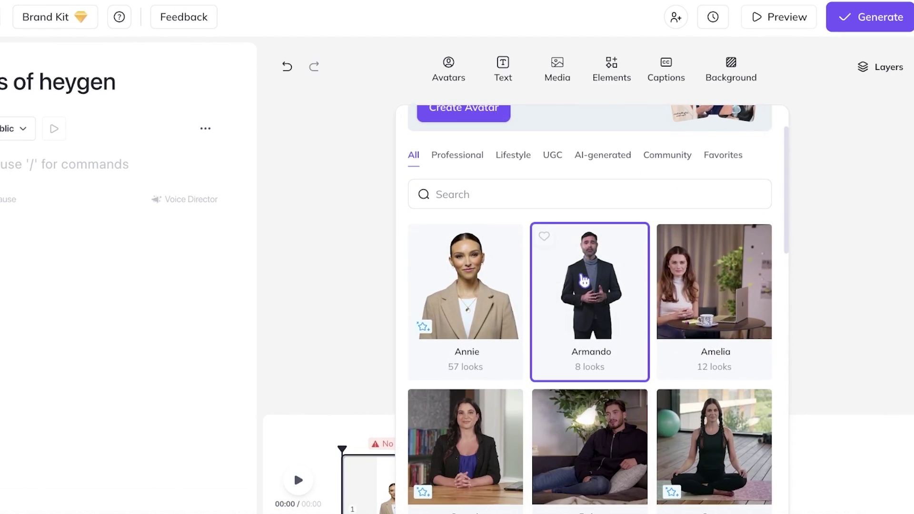
pyautogui.scroll(-10, 583, 281)
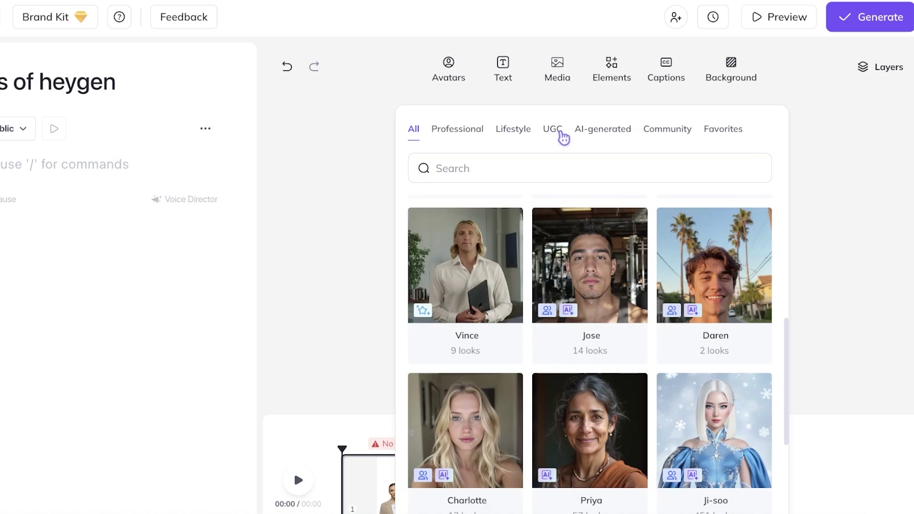
pyautogui.click(557, 133)
pyautogui.scroll(-3, 568, 299)
pyautogui.scroll(3, 568, 299)
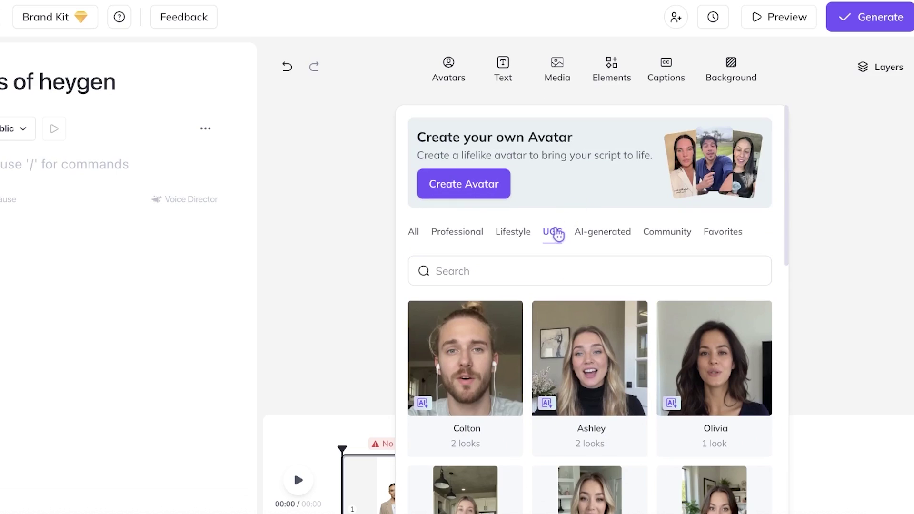
pyautogui.scroll(-3, 716, 328)
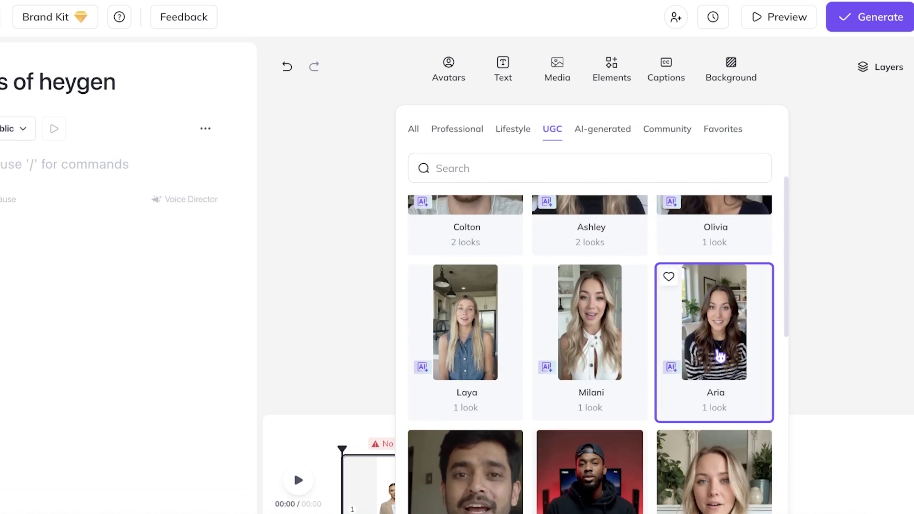
pyautogui.scroll(4, 609, 344)
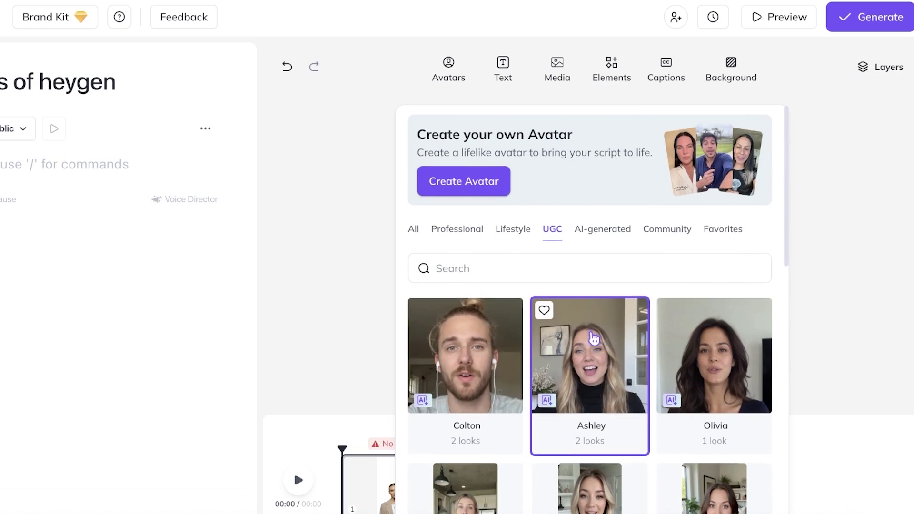
pyautogui.click(619, 333)
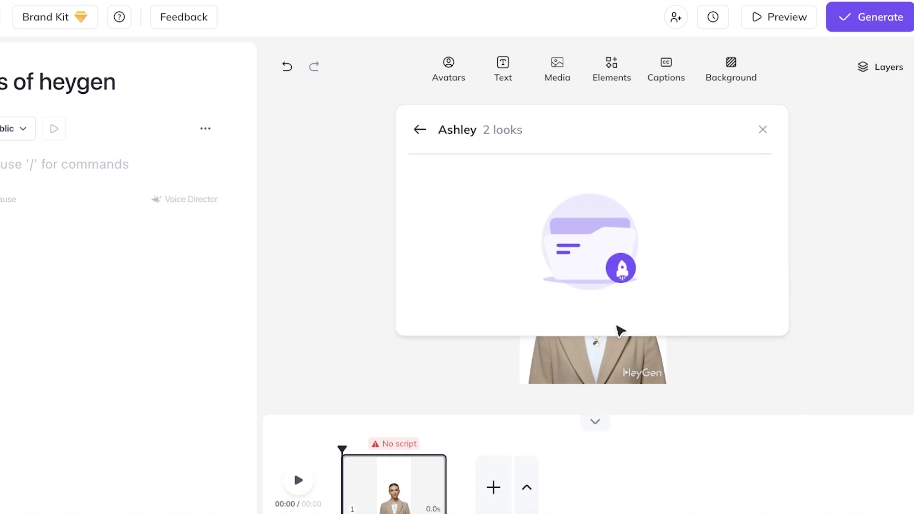
pyautogui.click(587, 246)
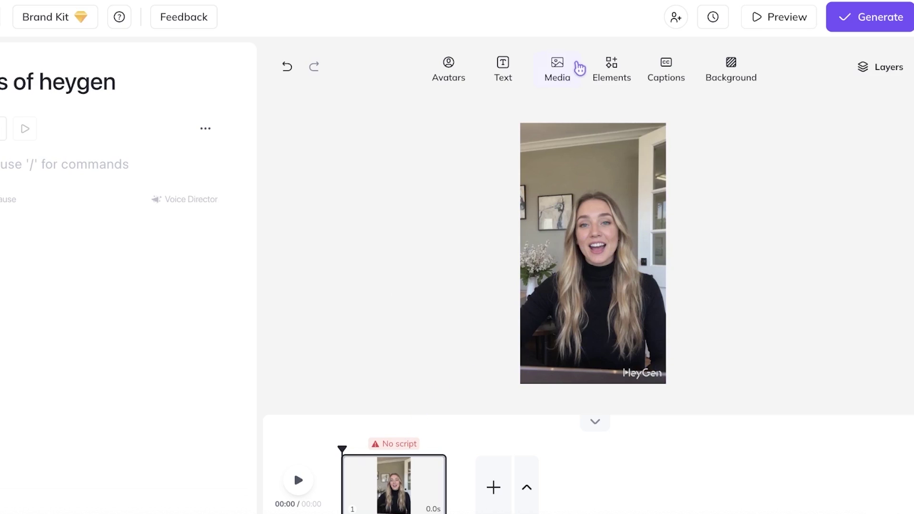
# Step: Browse the UGC avatars again, then close the library keeping Ashley
pyautogui.click(450, 65)
pyautogui.click(415, 223)
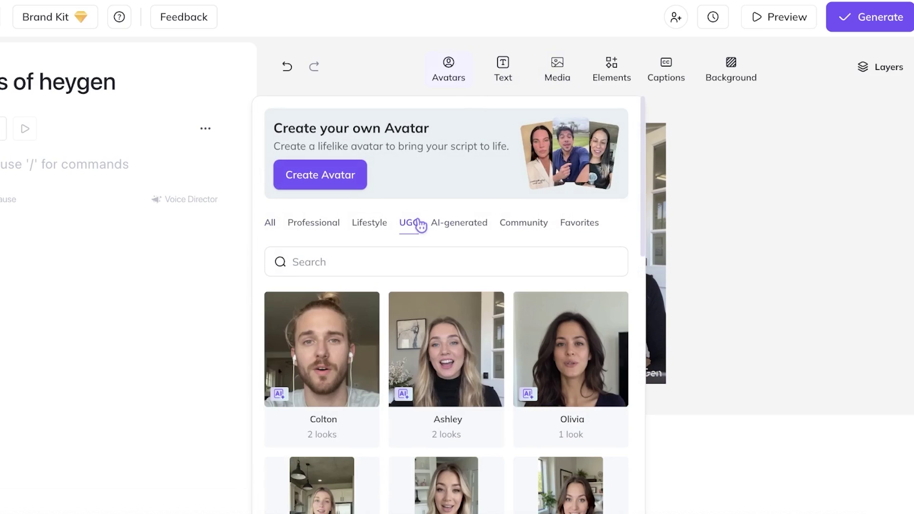
pyautogui.scroll(-8, 357, 300)
pyautogui.scroll(-10, 357, 299)
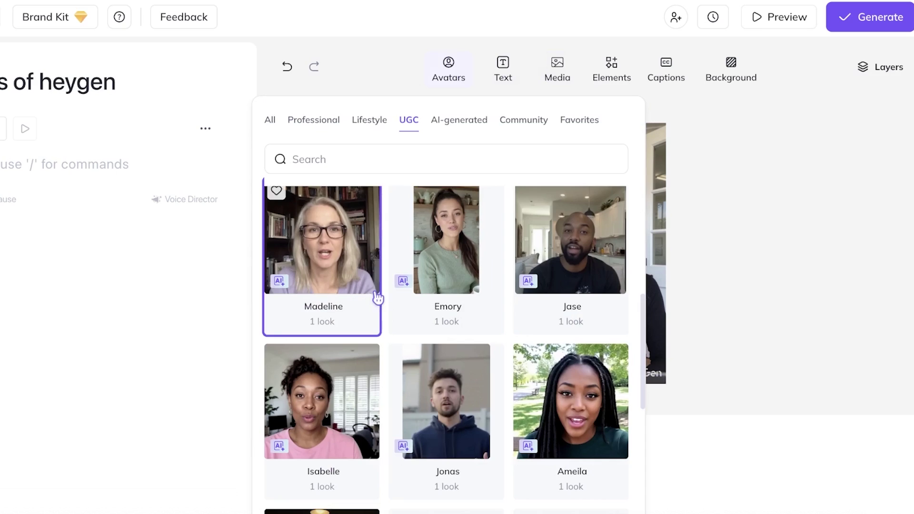
pyautogui.scroll(-10, 495, 295)
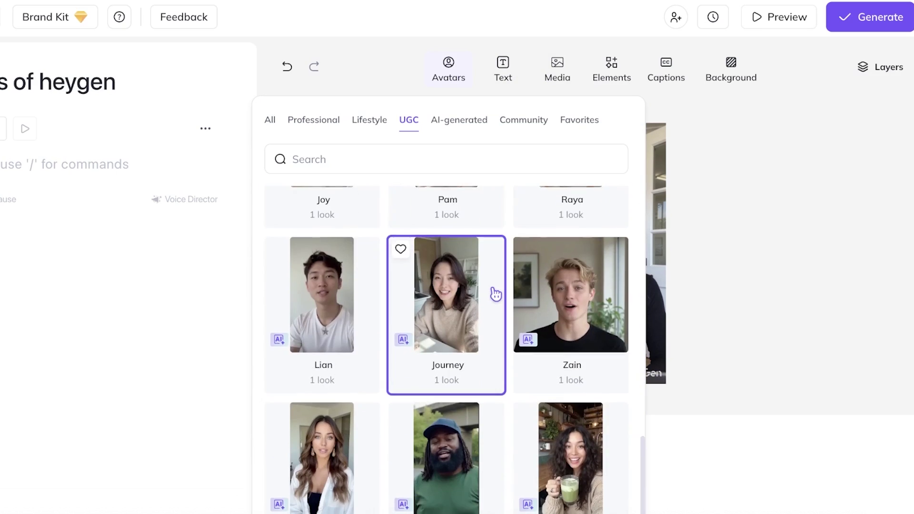
pyautogui.scroll(-7, 495, 295)
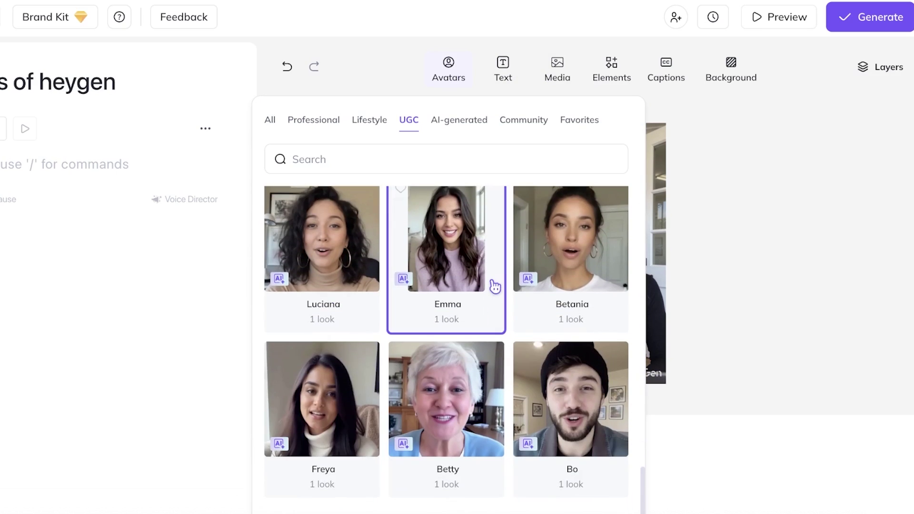
pyautogui.scroll(-8, 488, 290)
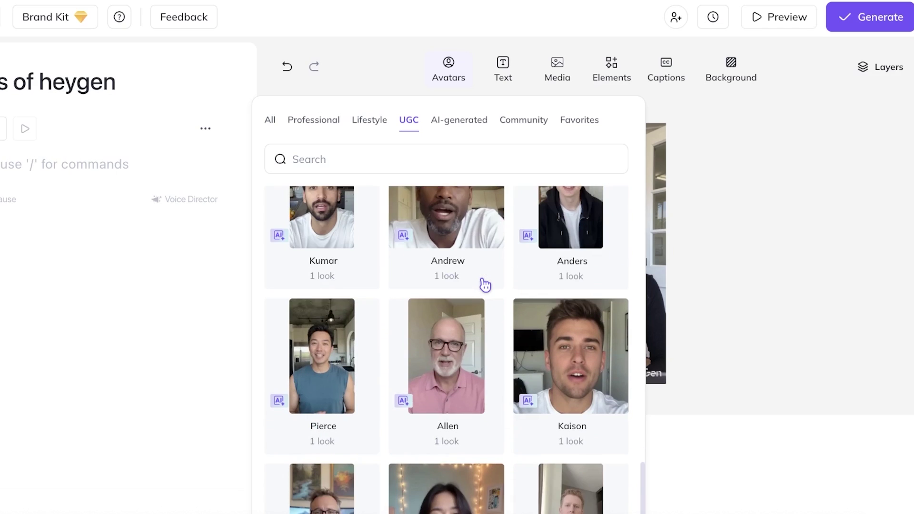
pyautogui.click(887, 198)
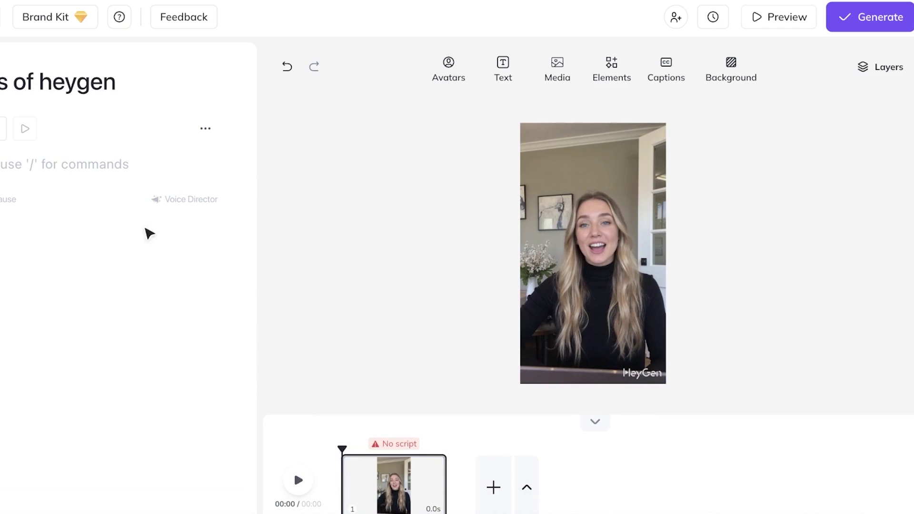
# Step: Type the first script line 'This is the only AI video tool you will need!'
pyautogui.click(175, 163)
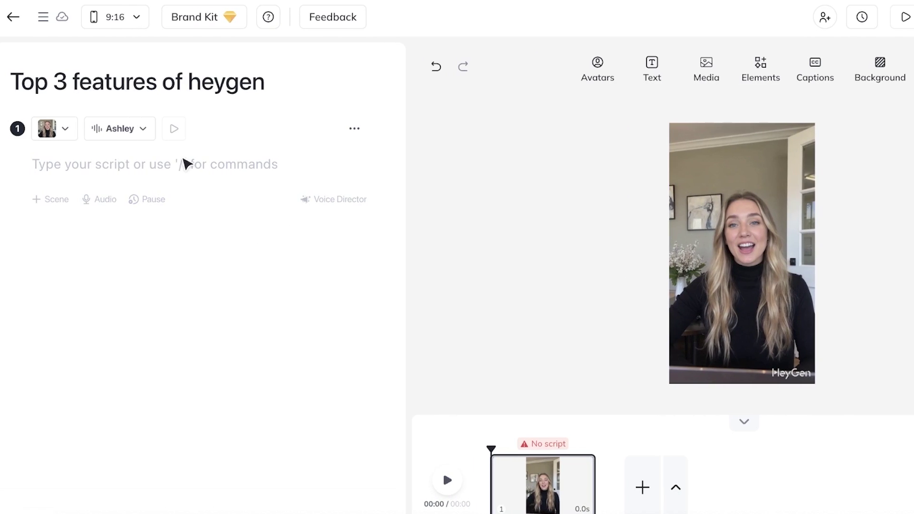
pyautogui.write('/')
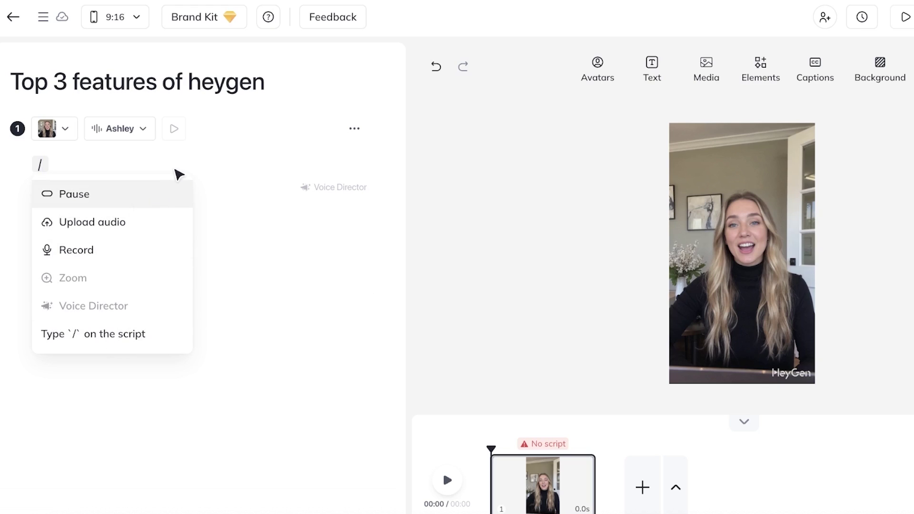
pyautogui.write('\\')
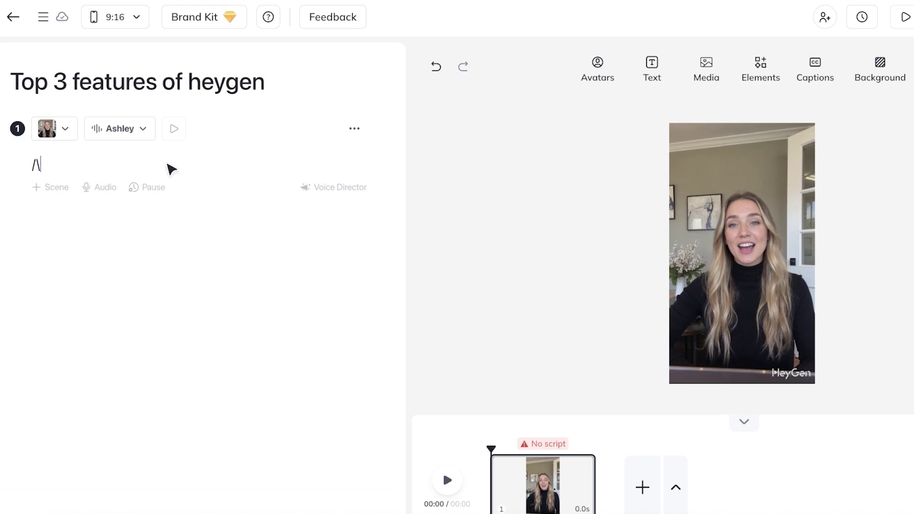
pyautogui.press('BackSpace')
pyautogui.press('BackSpace')
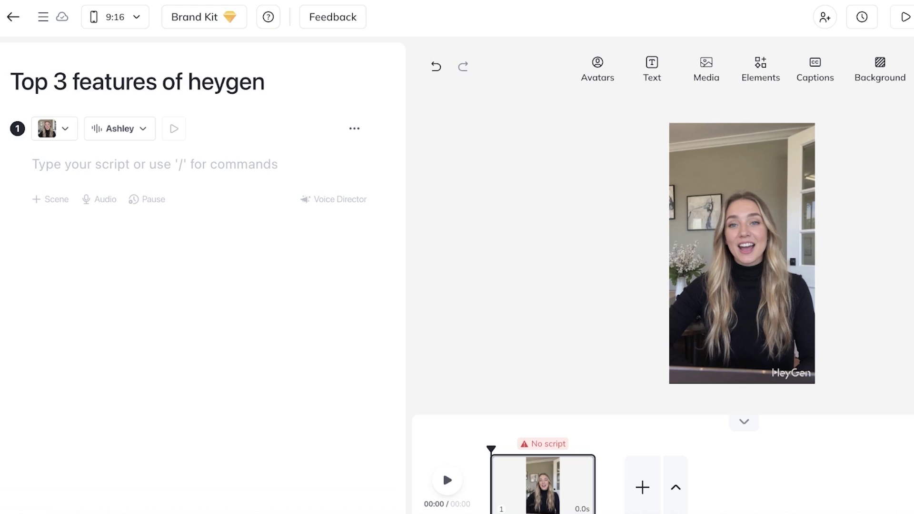
pyautogui.write('This is the only AI video tool you')
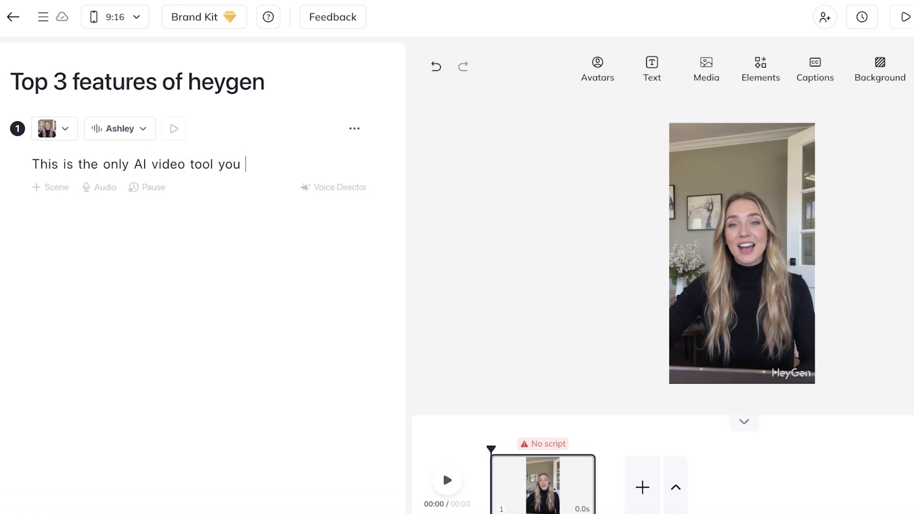
pyautogui.write('eed!')
# Step: Add 'HeyGen has the best features amongst all the AI tools ive tried.' and preview the scene
pyautogui.press('Return')
pyautogui.write('HeyGe')
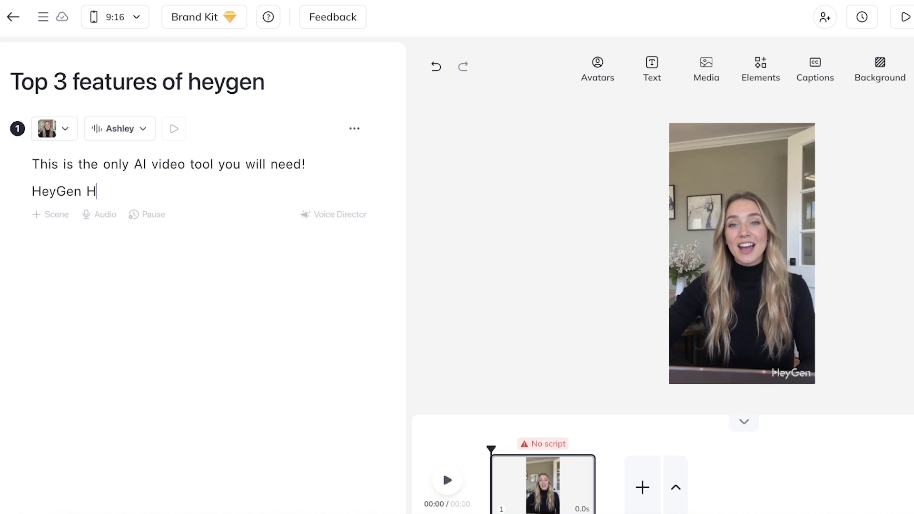
pyautogui.write('n has the best features m')
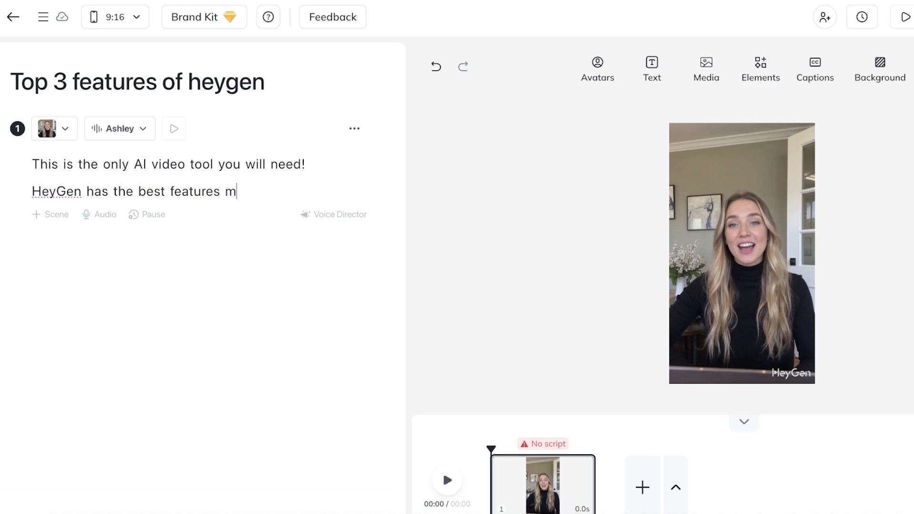
pyautogui.press('BackSpace')
pyautogui.write('amongst all the AI tools ive tried.')
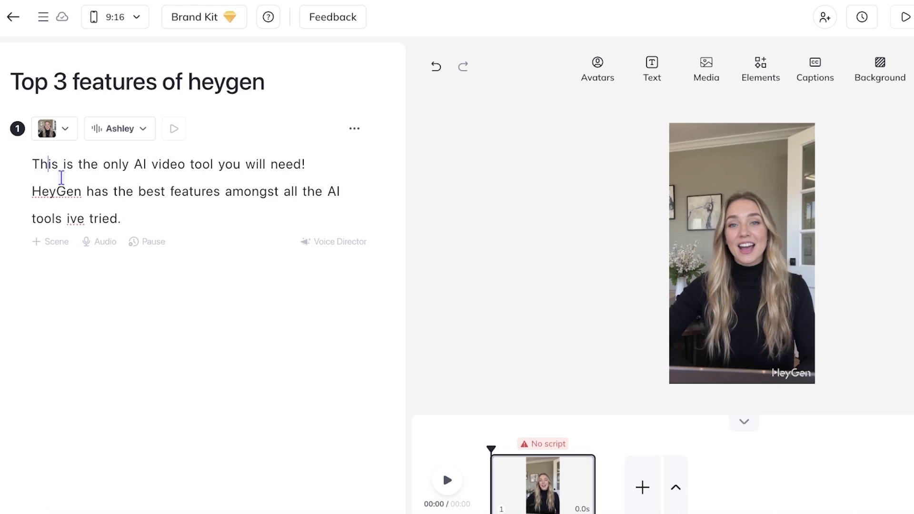
pyautogui.click(437, 481)
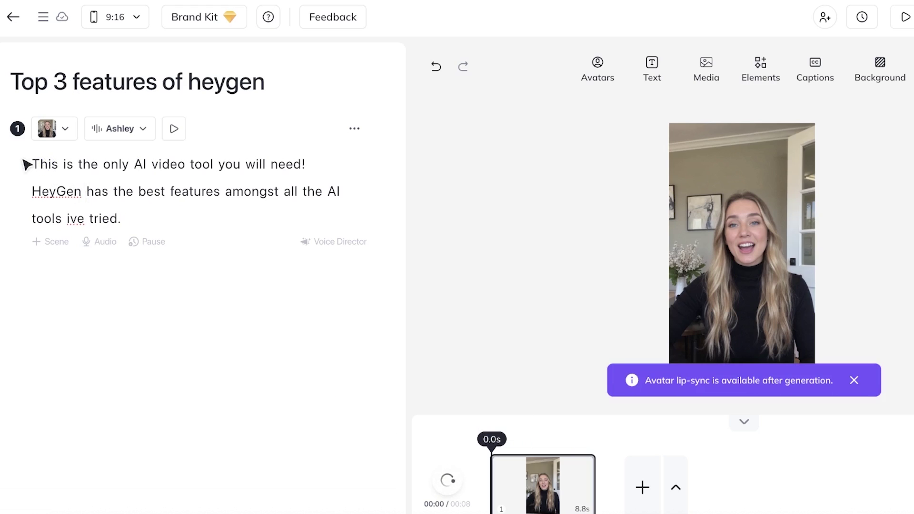
# Step: Check scene 1's Ashley voice settings, play the preview, then open the Choose Voice list
pyautogui.click(133, 142)
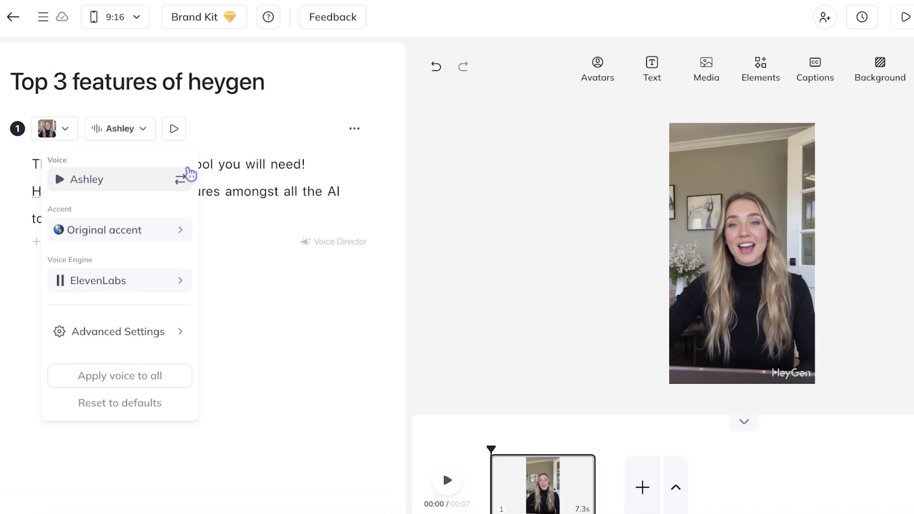
pyautogui.click(284, 191)
pyautogui.click(39, 165)
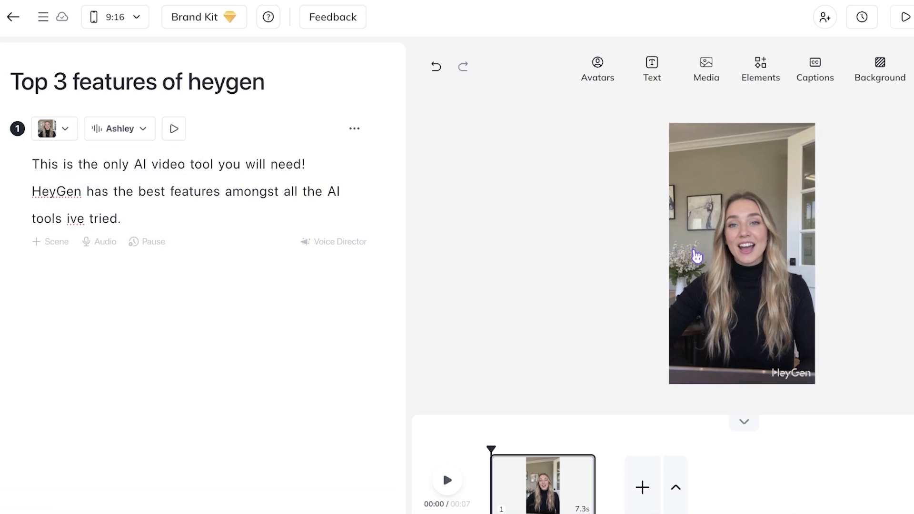
pyautogui.click(439, 485)
pyautogui.click(440, 485)
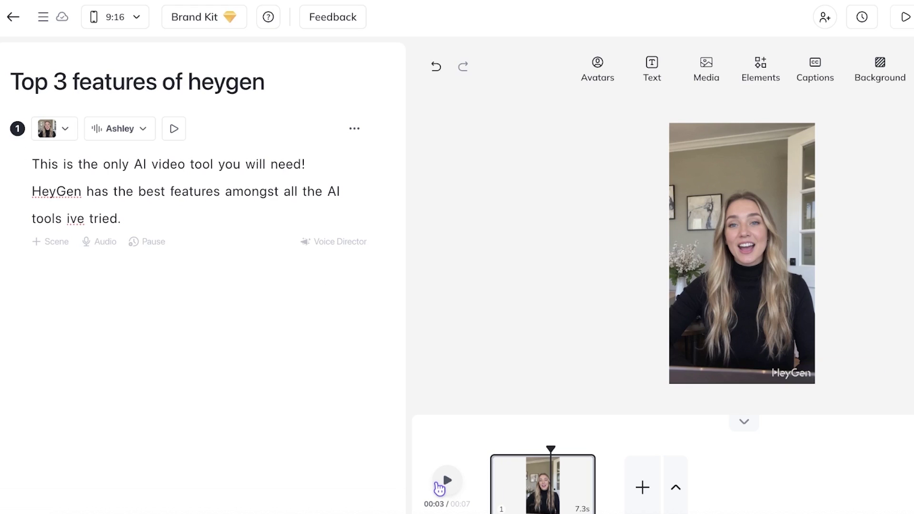
pyautogui.click(135, 139)
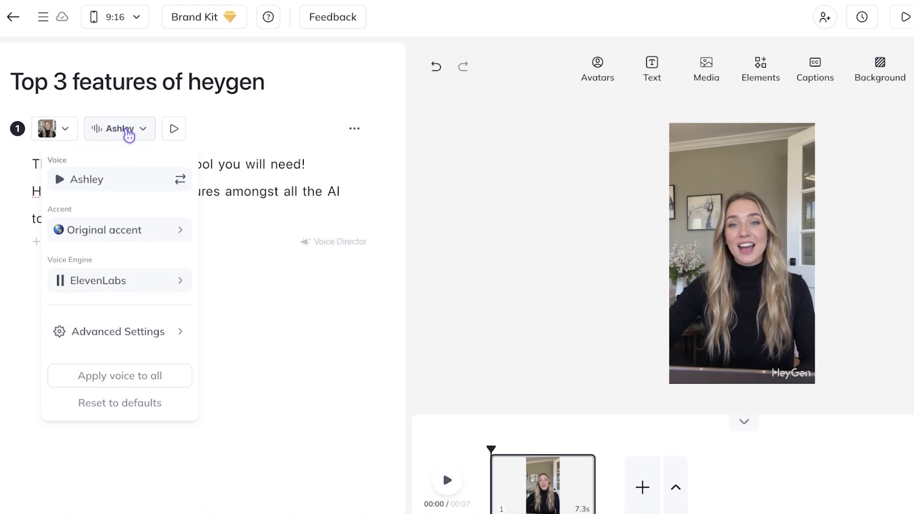
pyautogui.click(106, 180)
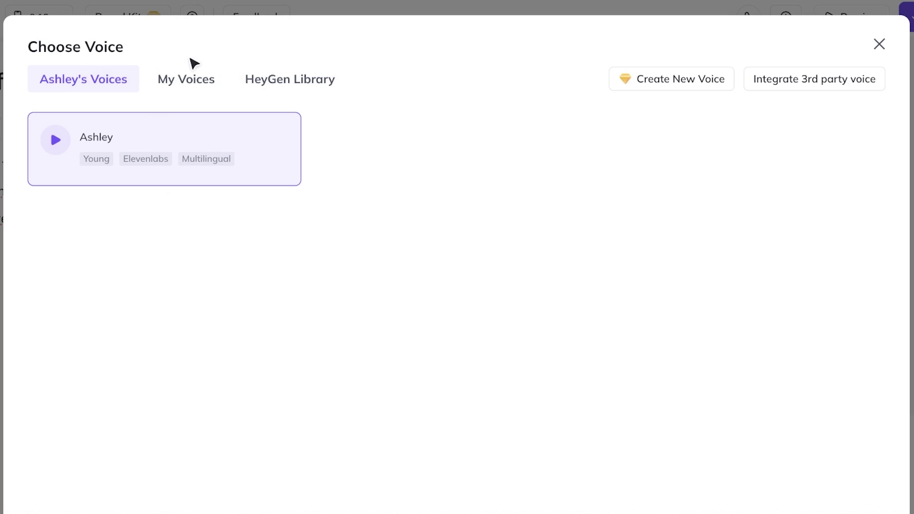
# Step: Filter the HeyGen voice library to Female, Conversational and Young adult voices
pyautogui.click(279, 89)
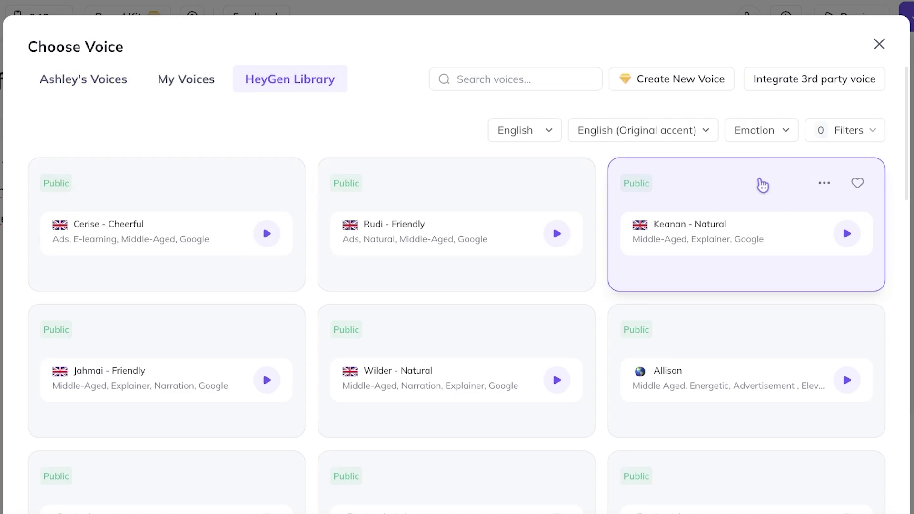
pyautogui.scroll(-3, 742, 204)
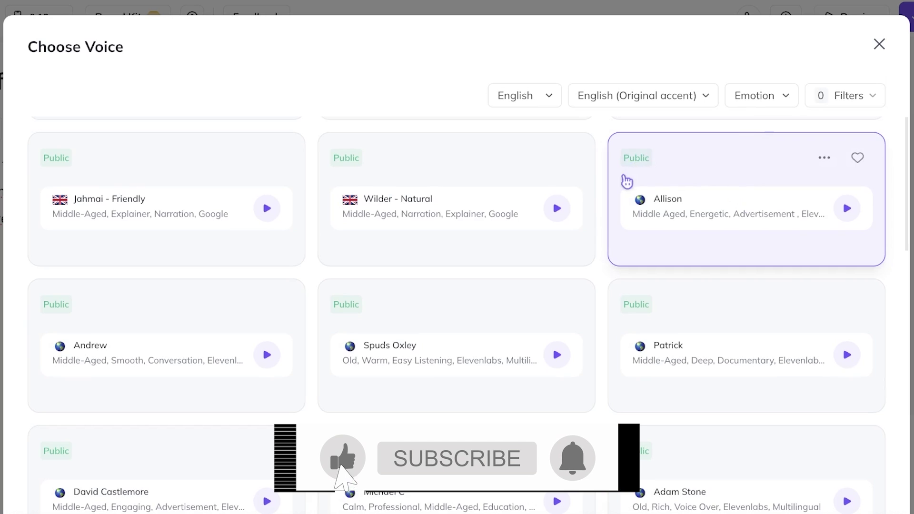
pyautogui.scroll(3, 571, 162)
pyautogui.click(547, 134)
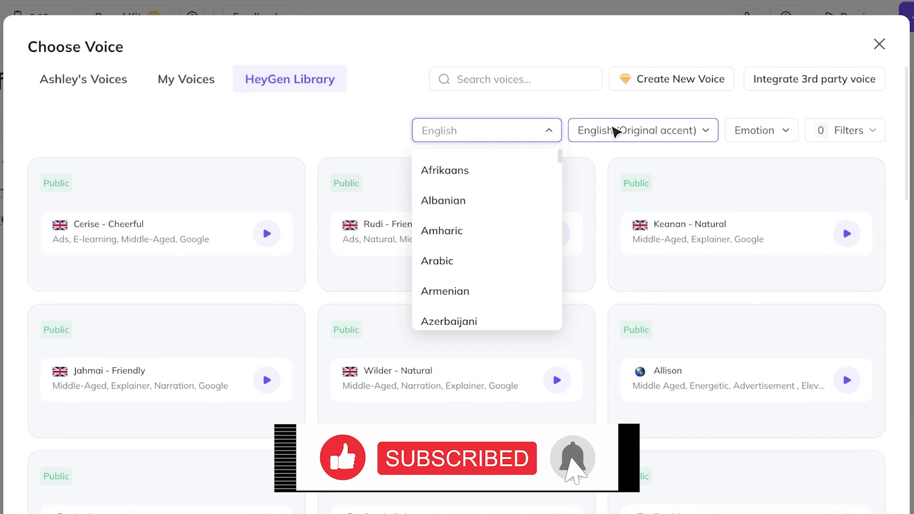
pyautogui.click(658, 134)
pyautogui.click(742, 133)
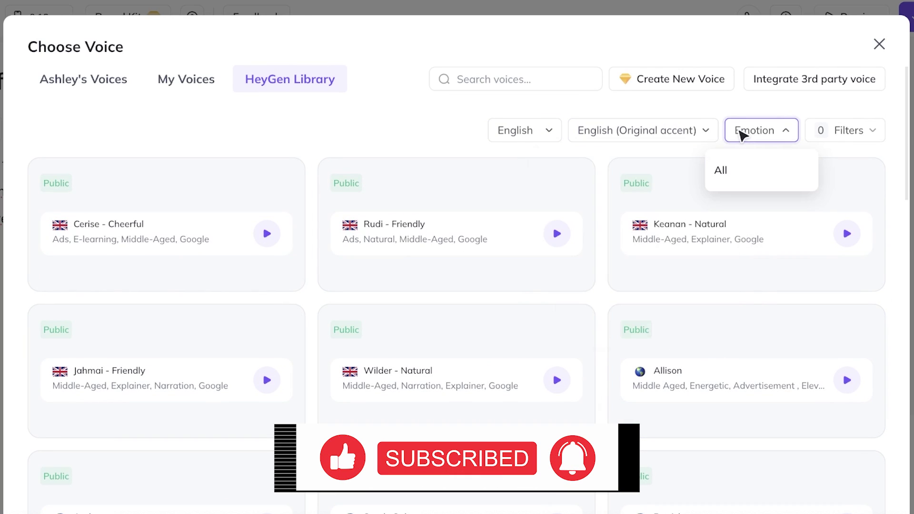
pyautogui.click(846, 126)
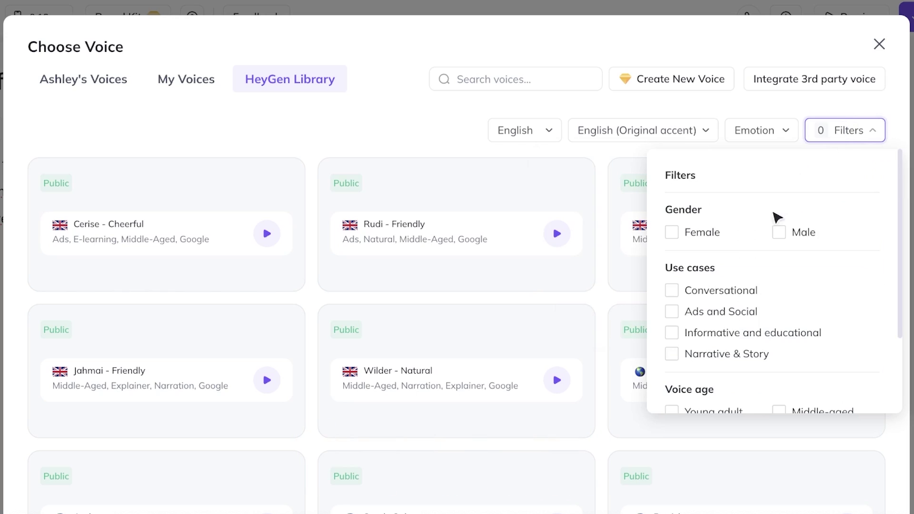
pyautogui.click(692, 236)
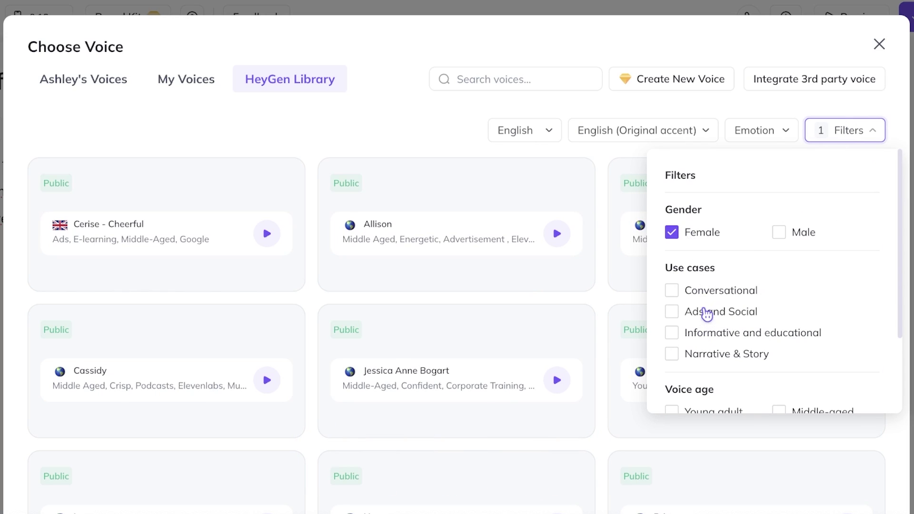
pyautogui.click(705, 291)
pyautogui.scroll(-3, 718, 316)
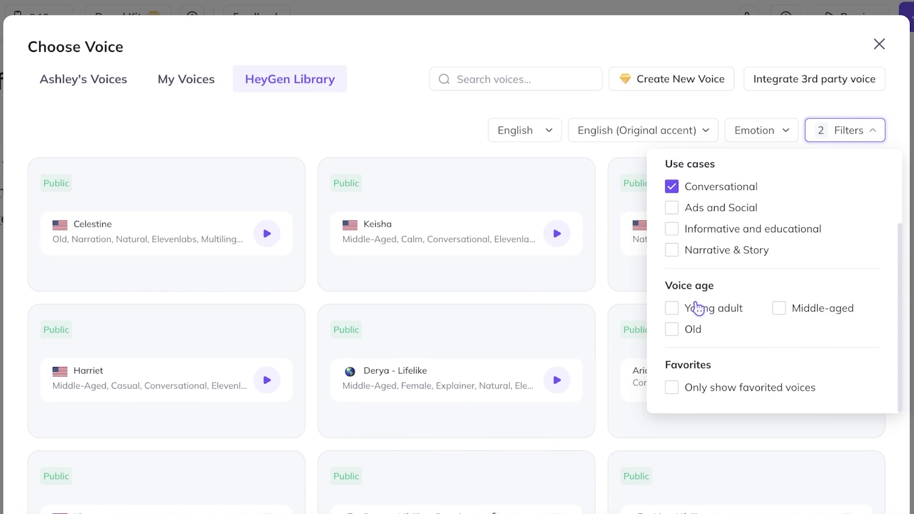
pyautogui.click(697, 309)
# Step: Preview the Rhosyn voice, then close the picker keeping Ashley's voice
pyautogui.click(244, 183)
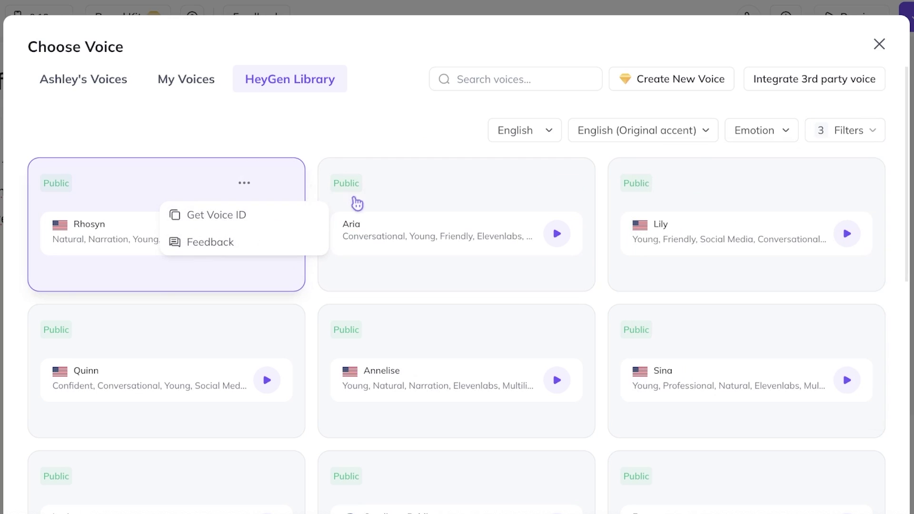
pyautogui.click(390, 129)
pyautogui.click(267, 234)
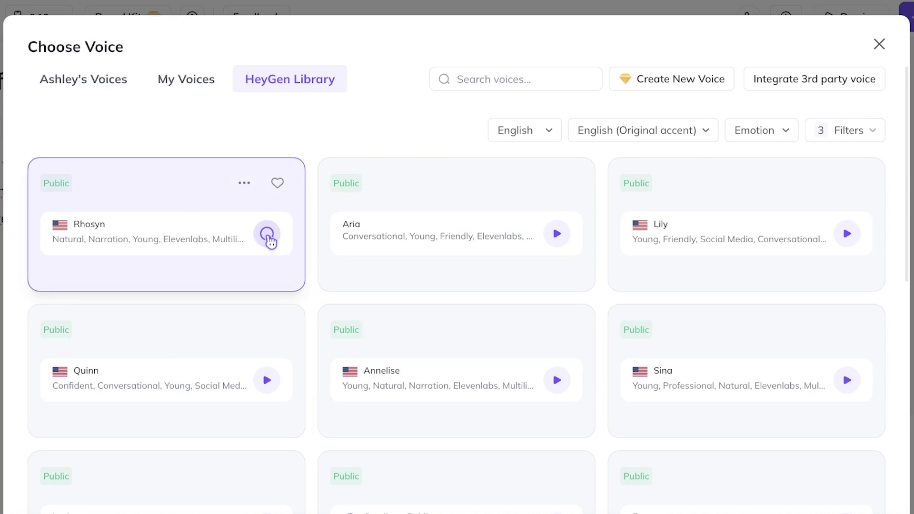
pyautogui.scroll(-10, 253, 228)
pyautogui.scroll(3, 343, 234)
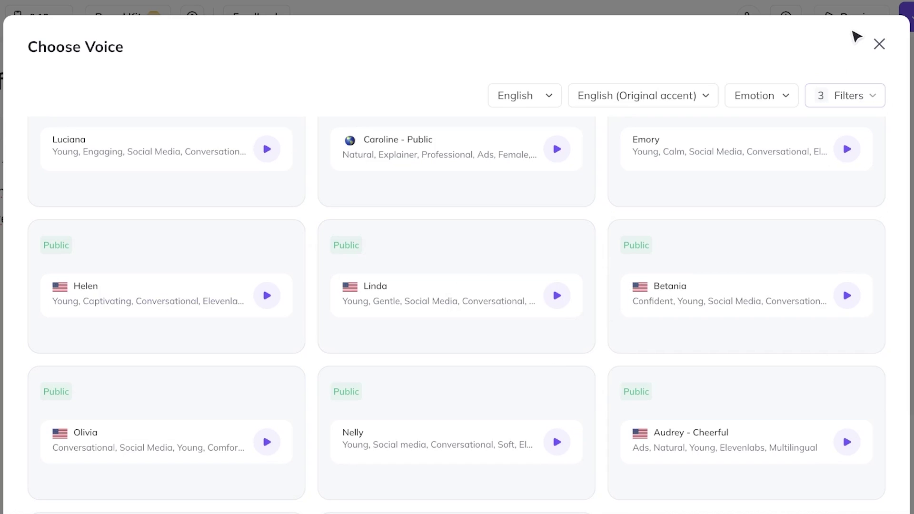
pyautogui.click(879, 44)
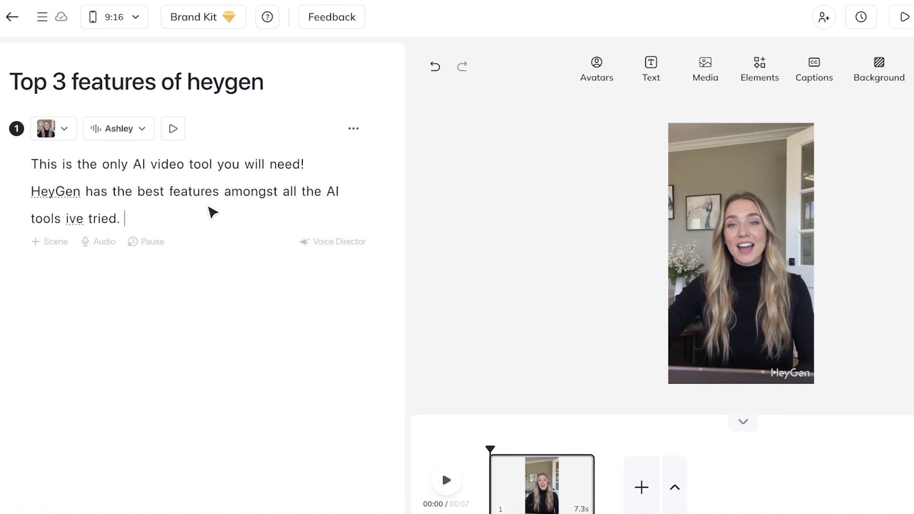
pyautogui.click(127, 134)
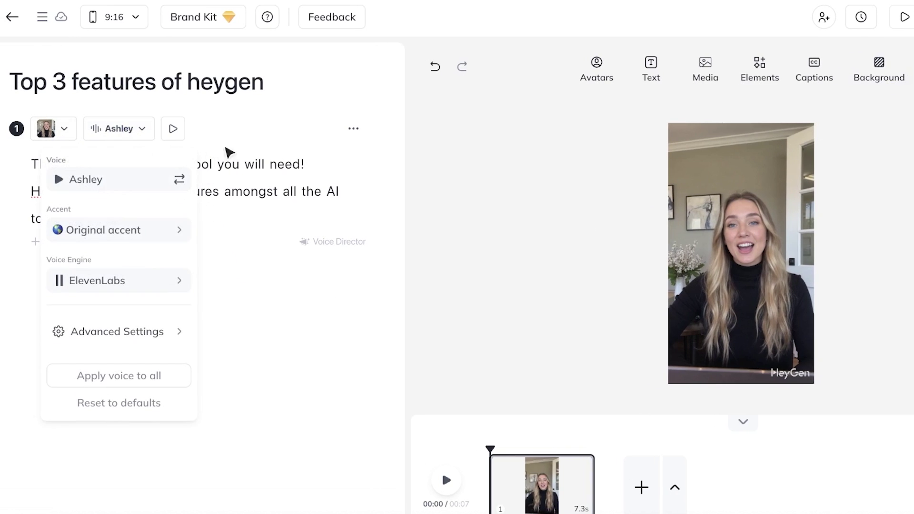
pyautogui.click(265, 213)
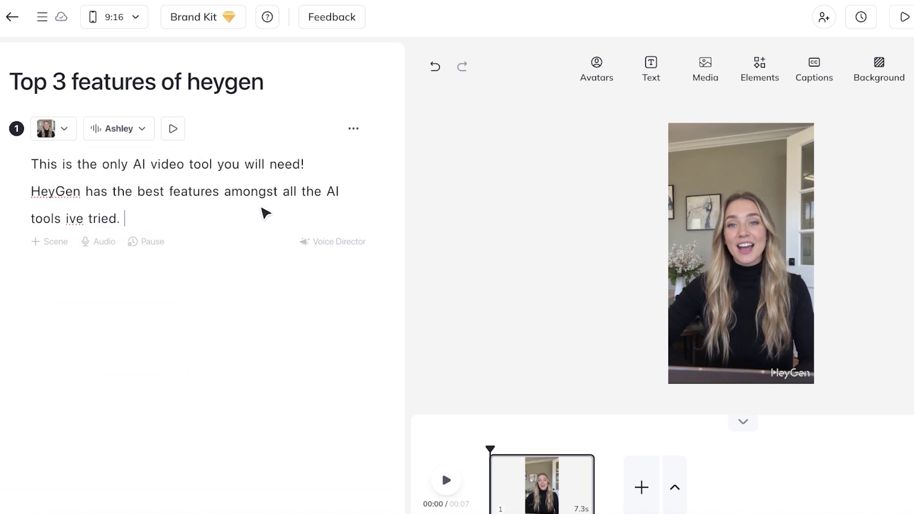
# Step: Record an 18-second narration from the FIFINE 683 Microphone as new_recording_7_9_17_28.mp3
pyautogui.click(103, 243)
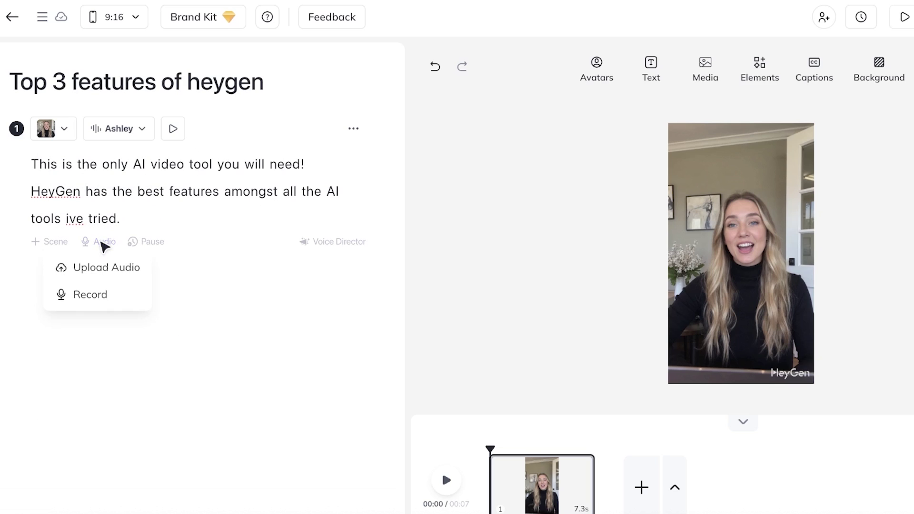
pyautogui.click(76, 299)
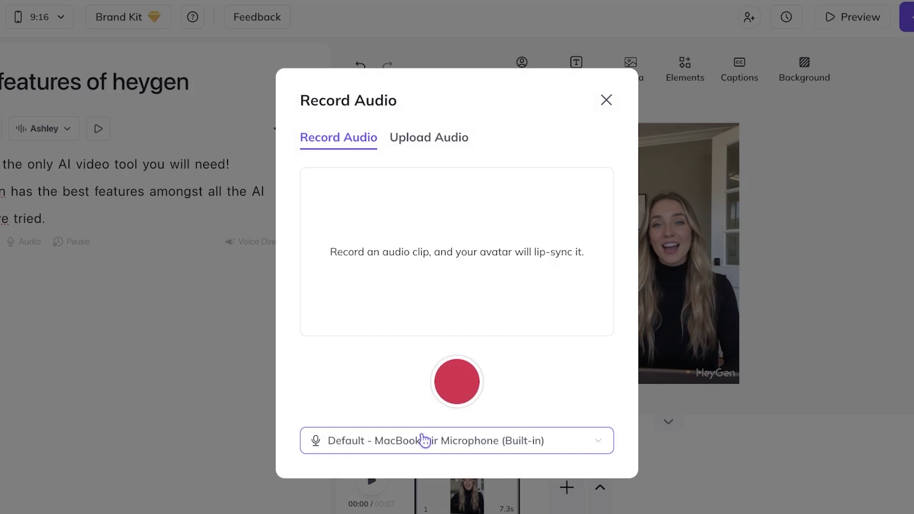
pyautogui.click(423, 440)
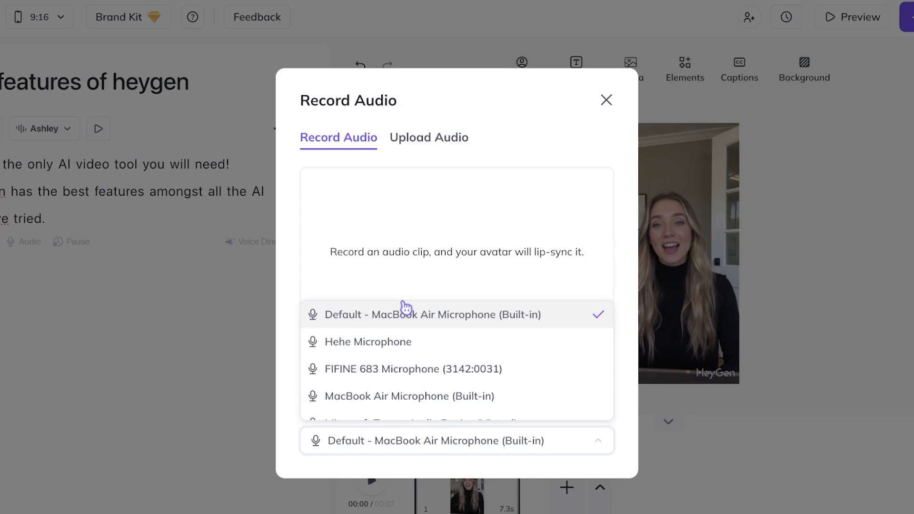
pyautogui.click(393, 371)
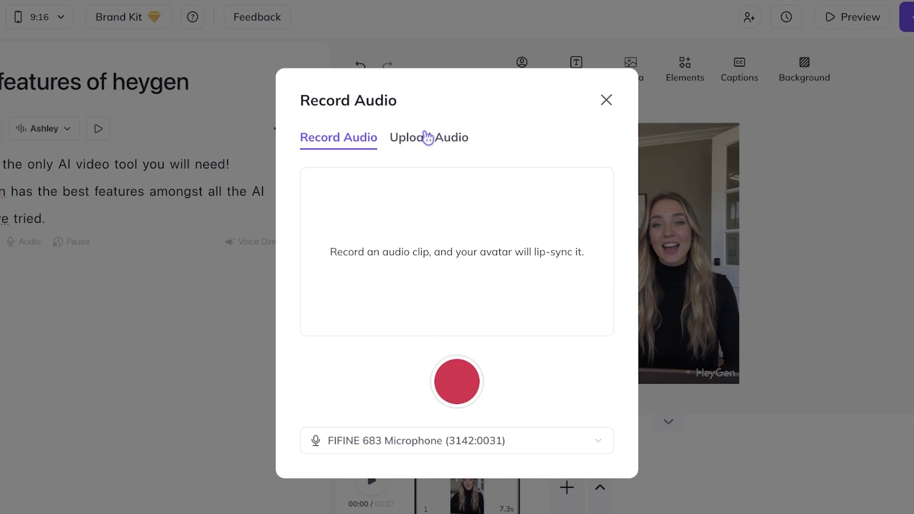
pyautogui.click(465, 384)
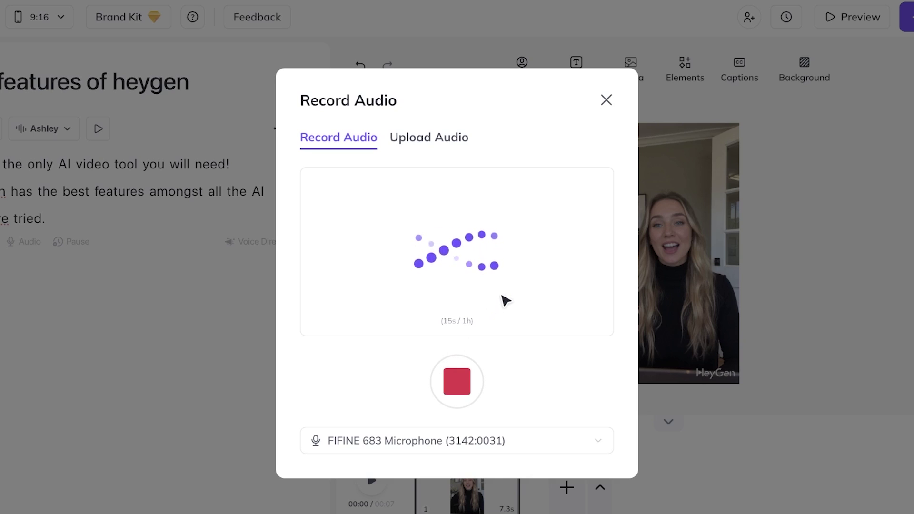
pyautogui.click(449, 371)
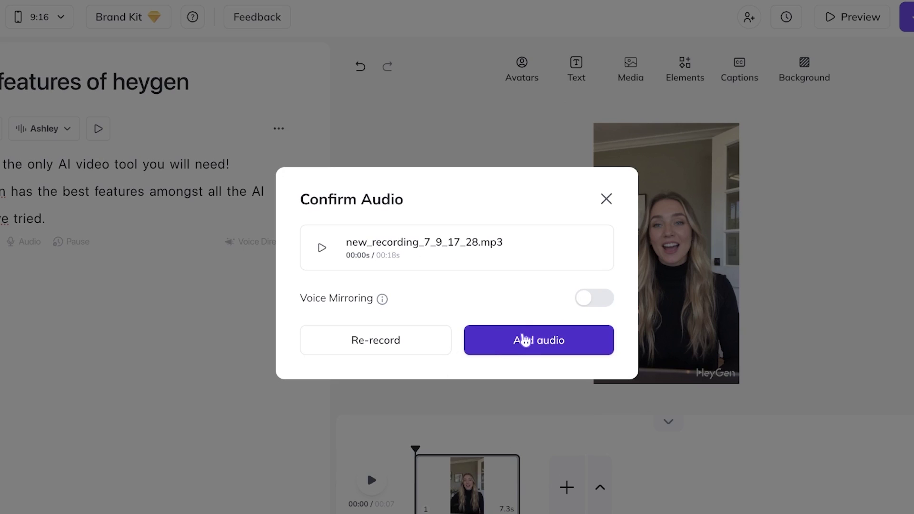
# Step: Add the recording to scene 2 with Voice Mirroring into Ashley's voice enabled
pyautogui.click(483, 339)
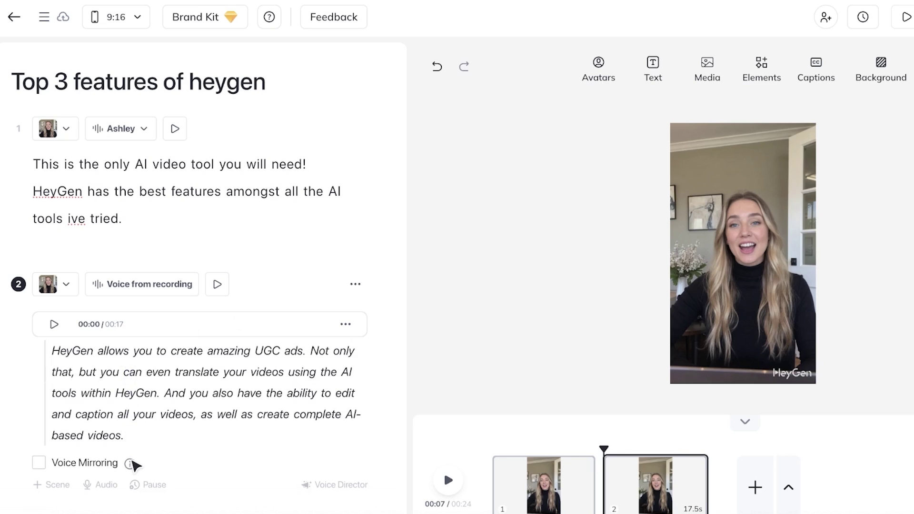
pyautogui.click(39, 463)
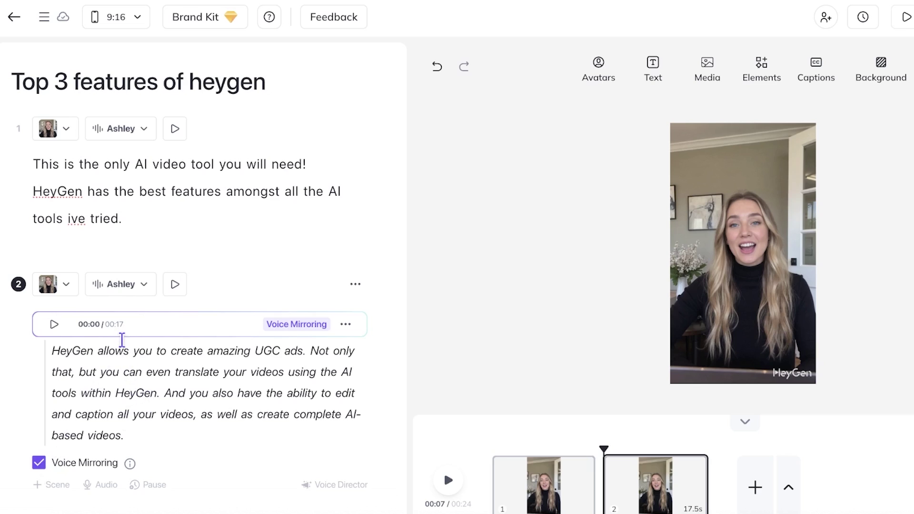
pyautogui.click(346, 325)
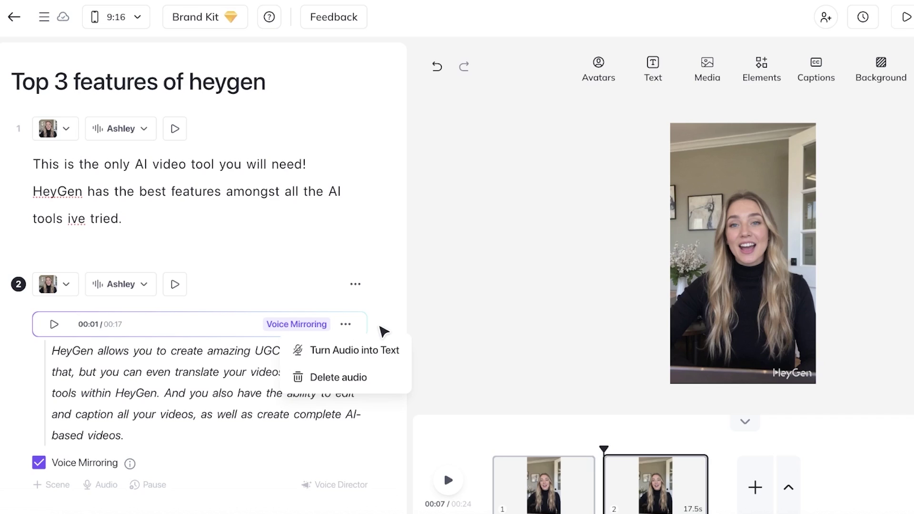
# Step: Turn scene 2's audio into script text; shrink scene 1's avatar bottom-right and remove its background
pyautogui.click(358, 359)
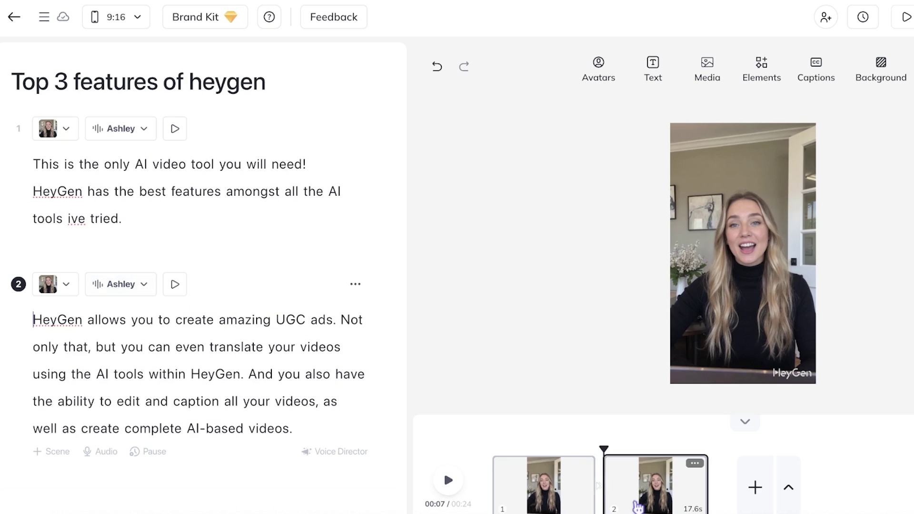
pyautogui.click(667, 281)
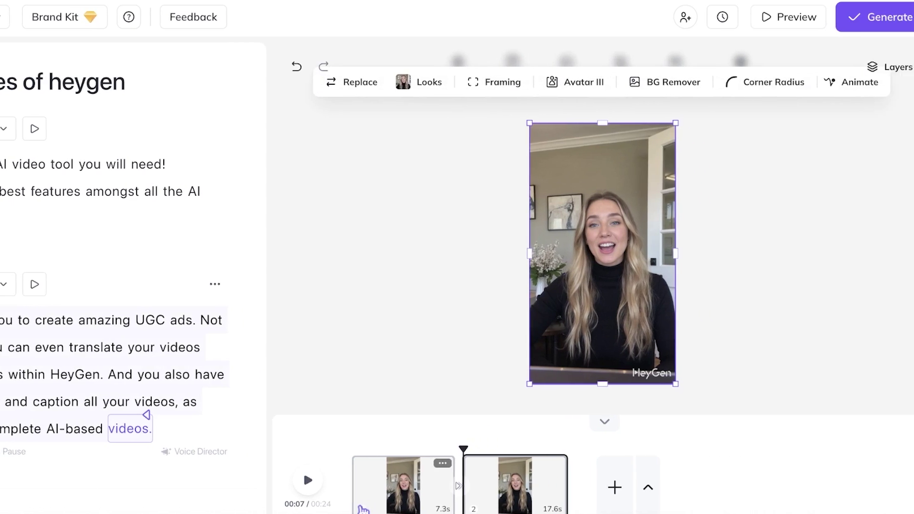
pyautogui.moveTo(508, 121); pyautogui.dragTo(571, 229)
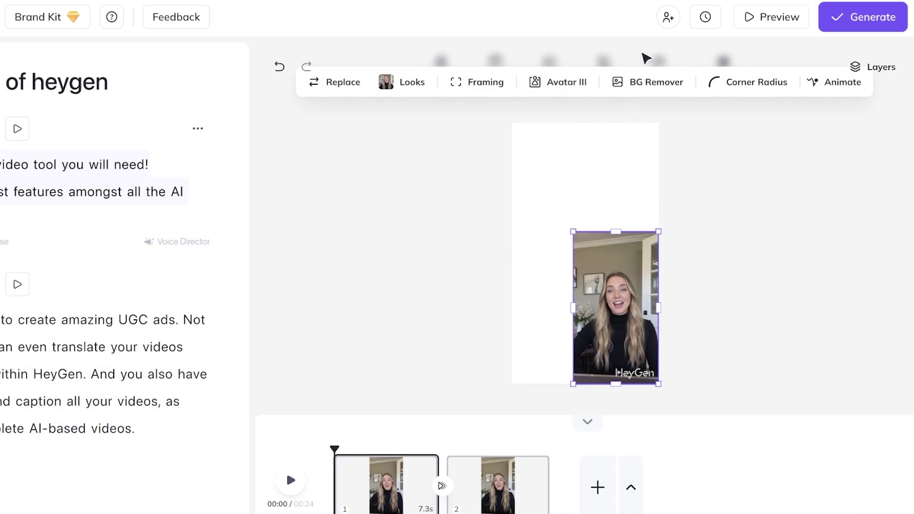
pyautogui.click(636, 86)
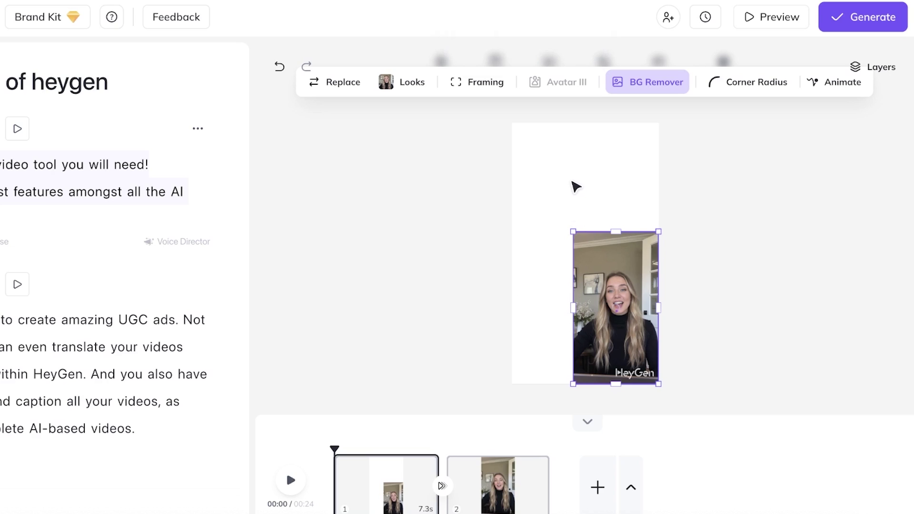
pyautogui.click(577, 184)
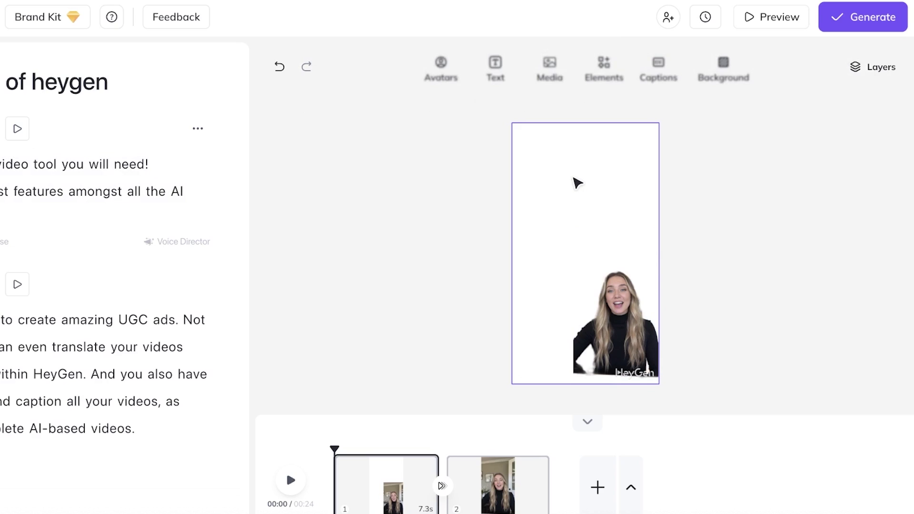
# Step: Search stock images for 'ai' and add the robot-and-flower image to scene 1
pyautogui.click(545, 72)
pyautogui.click(523, 177)
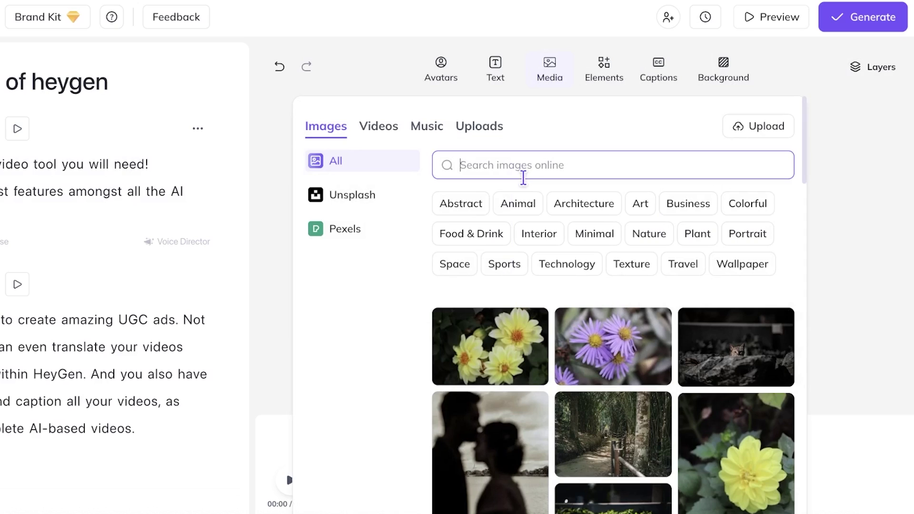
pyautogui.write('hry')
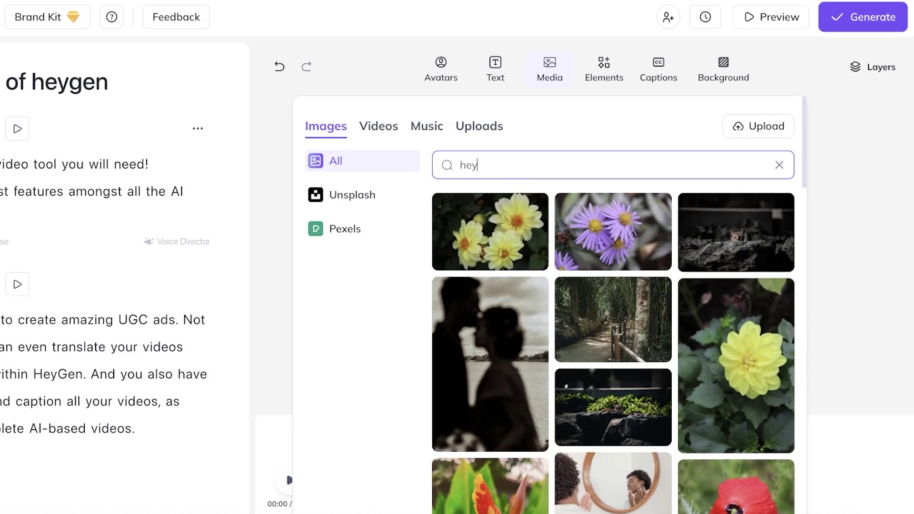
pyautogui.write('gen')
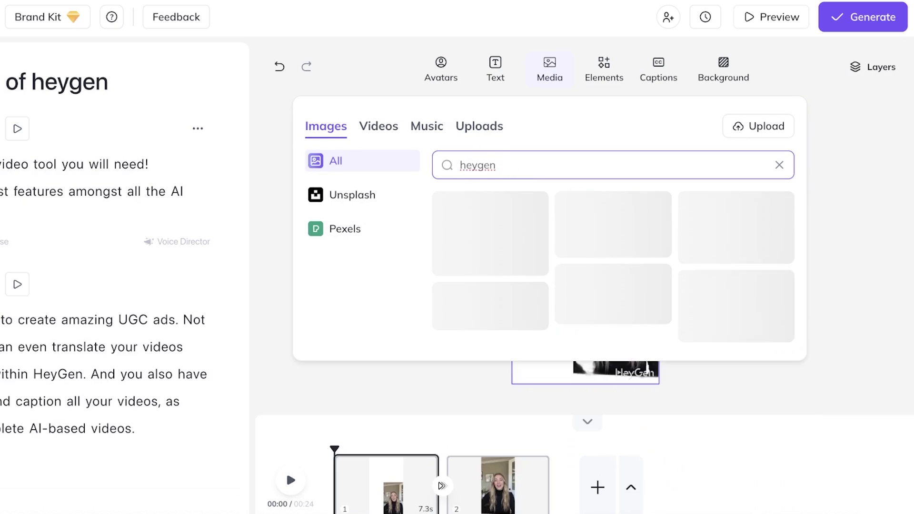
pyautogui.click(777, 167)
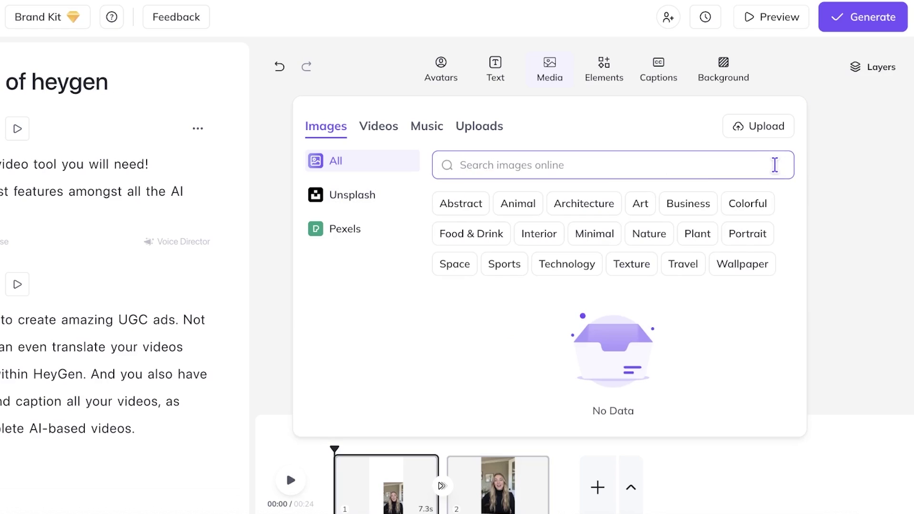
pyautogui.write('ai')
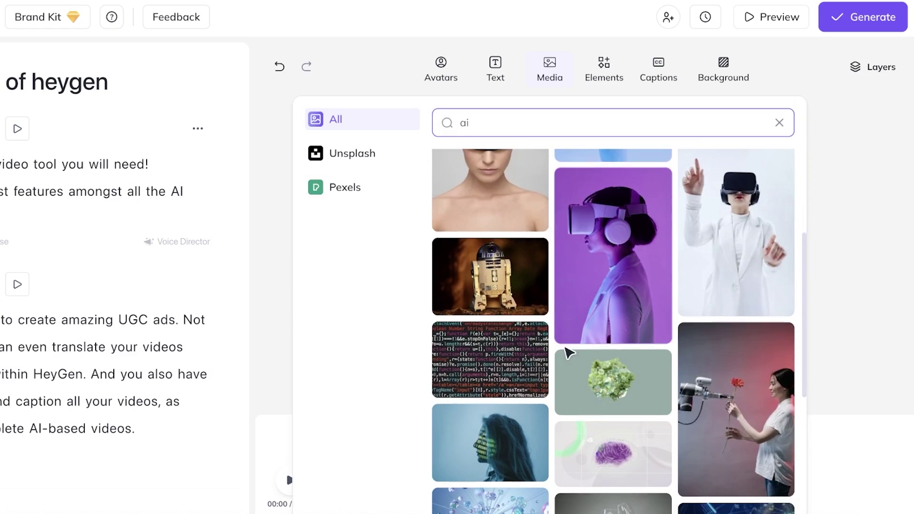
pyautogui.scroll(-5, 567, 351)
pyautogui.scroll(-3, 758, 379)
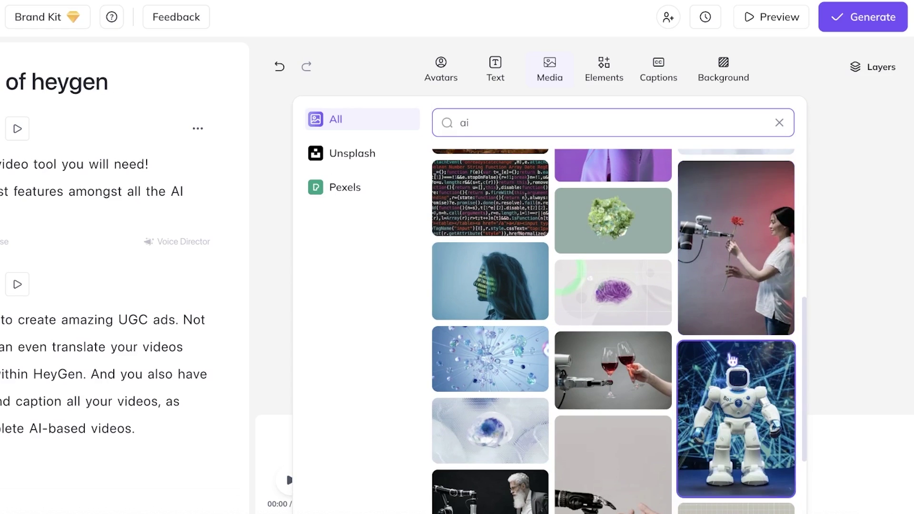
pyautogui.click(742, 278)
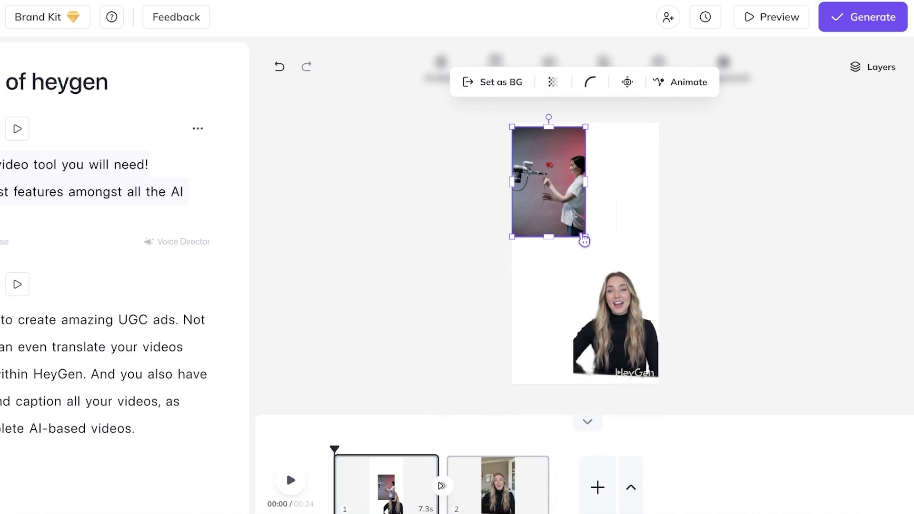
# Step: Set the robot-and-flower image as scene 1's background and enlarge the avatar in front
pyautogui.moveTo(585, 237); pyautogui.dragTo(704, 415)
pyautogui.rightClick(575, 220)
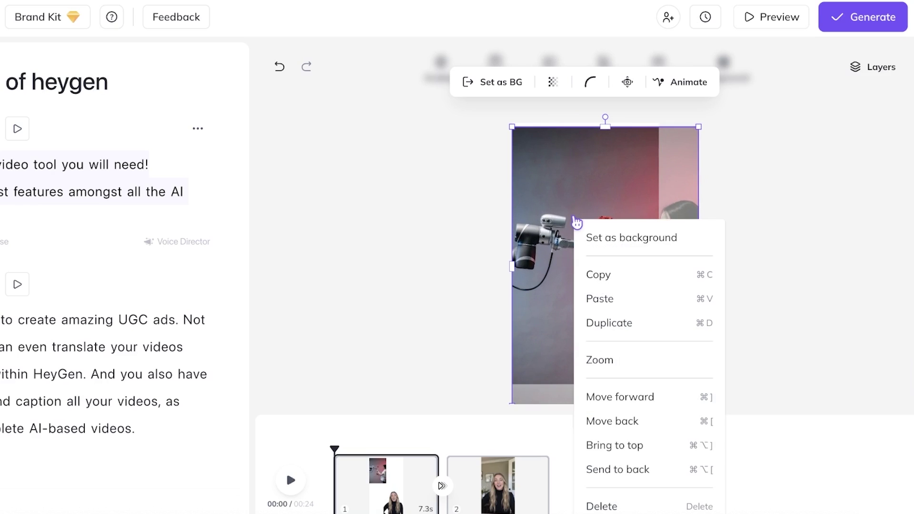
pyautogui.click(492, 82)
pyautogui.click(613, 318)
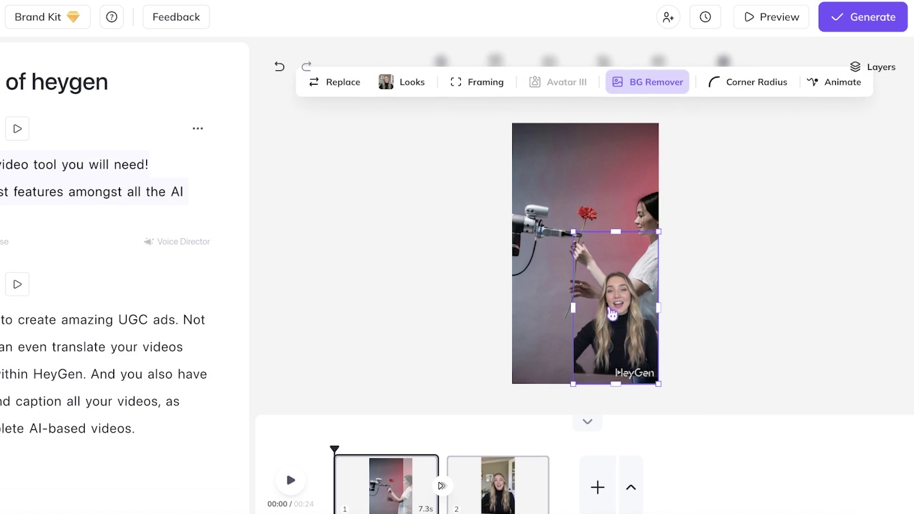
pyautogui.moveTo(575, 230); pyautogui.dragTo(553, 207)
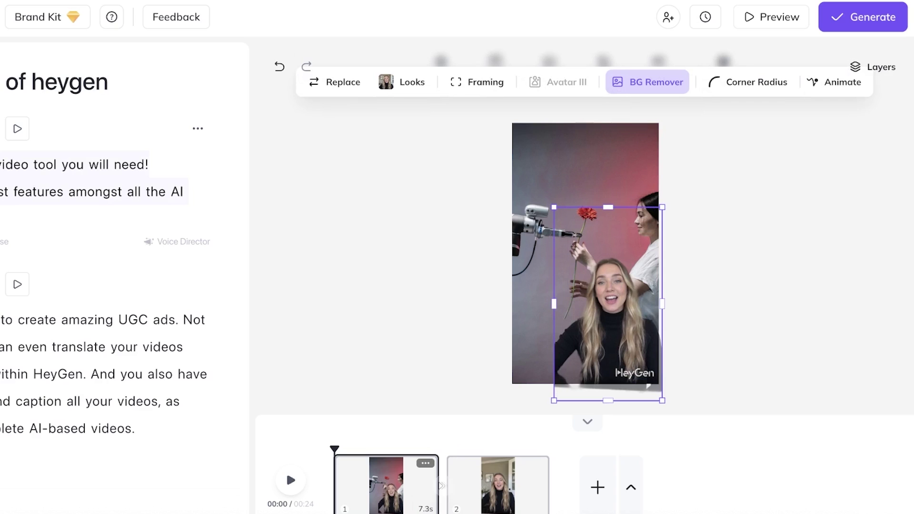
pyautogui.moveTo(444, 468)
pyautogui.click(29, 242)
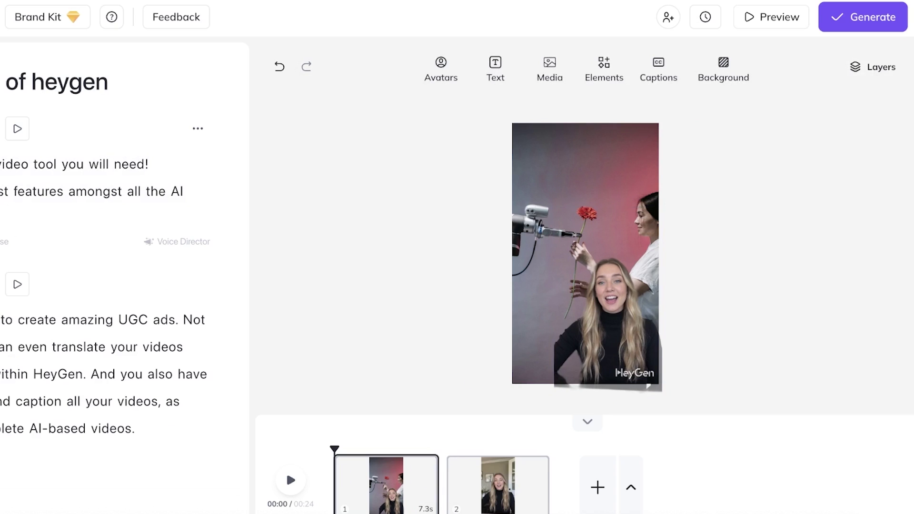
pyautogui.click(290, 479)
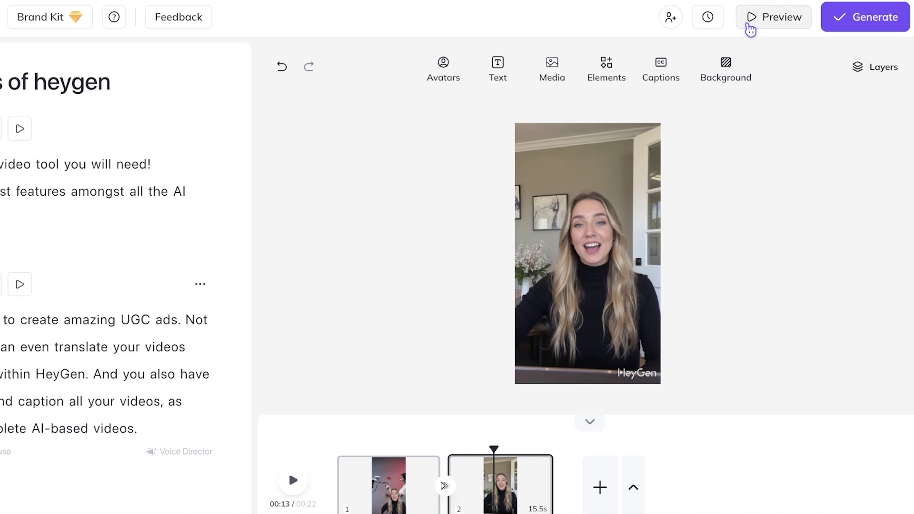
pyautogui.click(751, 22)
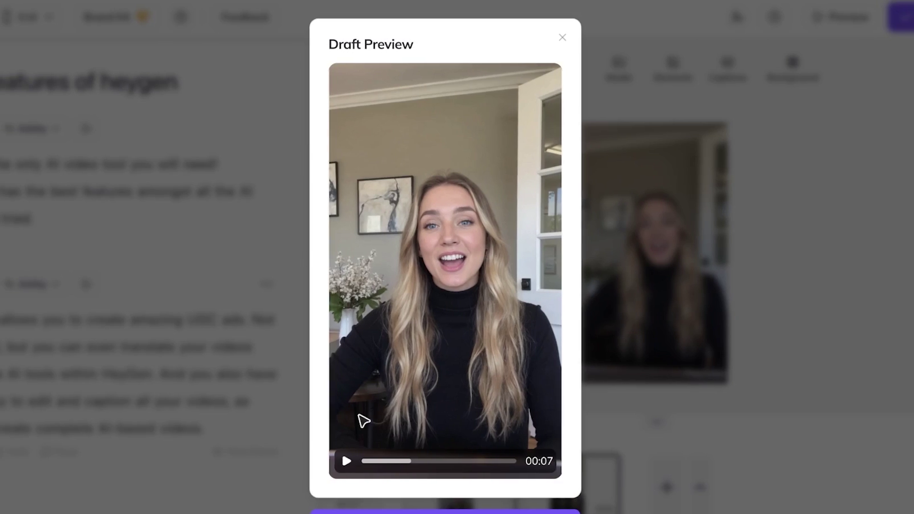
pyautogui.click(349, 462)
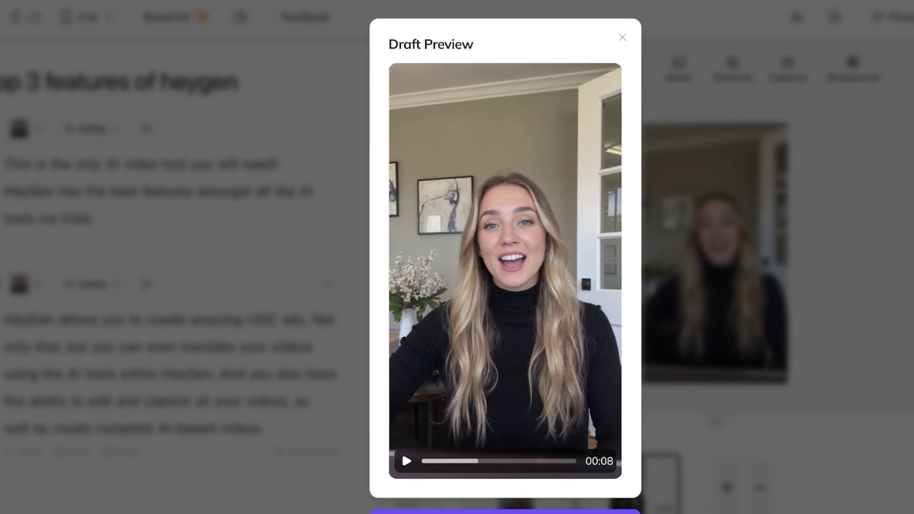
pyautogui.click(621, 166)
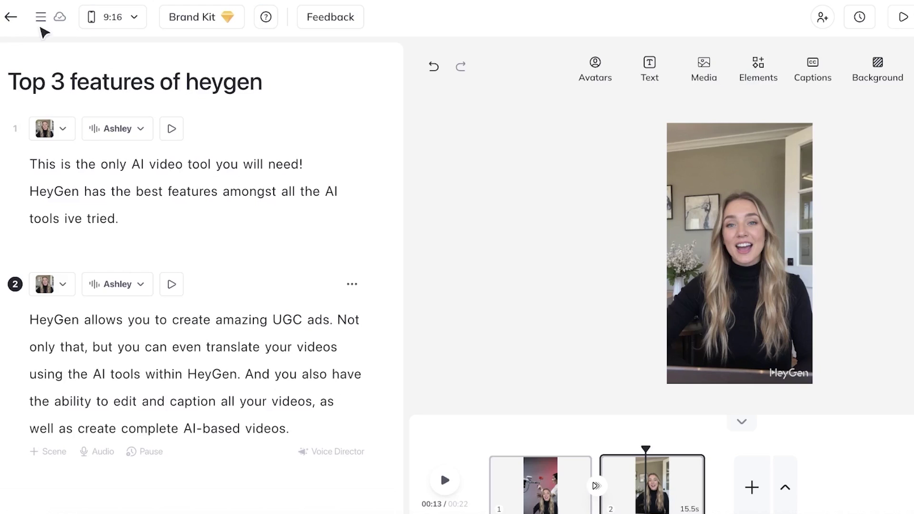
# Step: Leave the editor and move the 'Top 3 features of heygen' video to trash
pyautogui.click(5, 18)
pyautogui.scroll(-1, 417, 254)
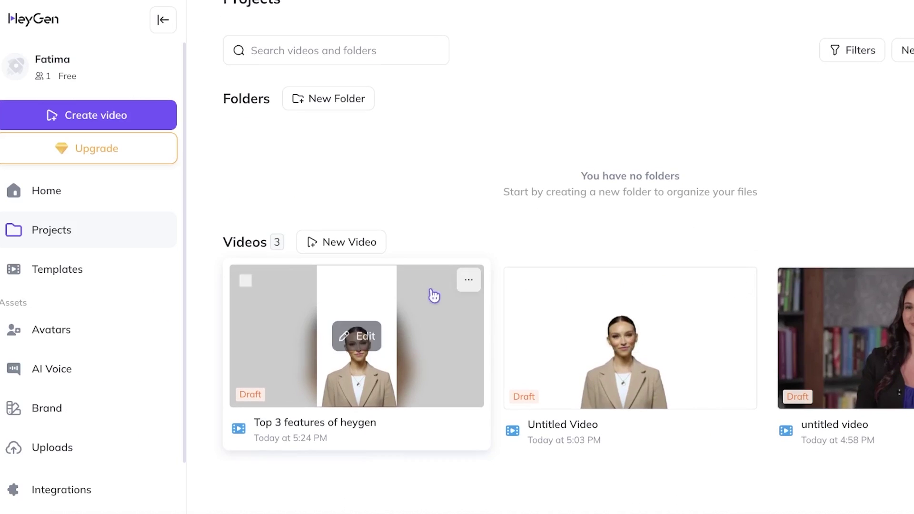
pyautogui.click(469, 280)
pyautogui.click(473, 282)
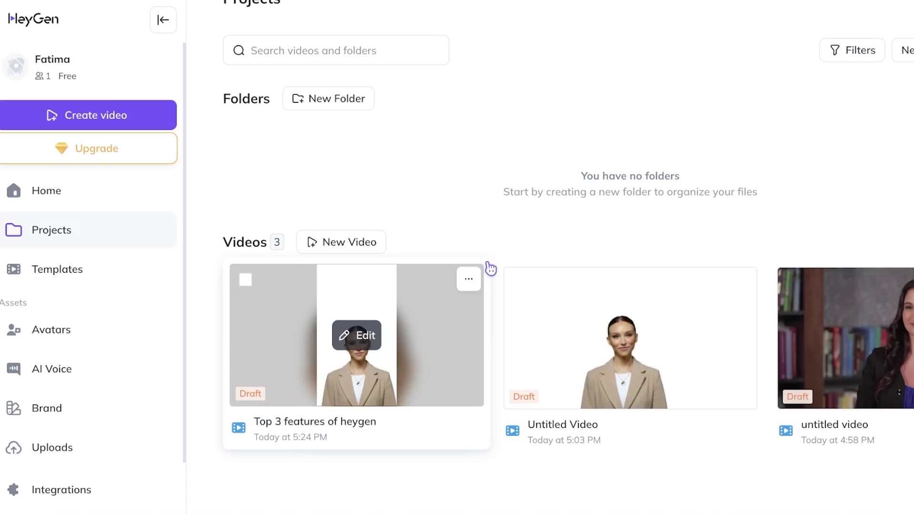
pyautogui.click(470, 279)
pyautogui.click(469, 280)
pyautogui.click(470, 281)
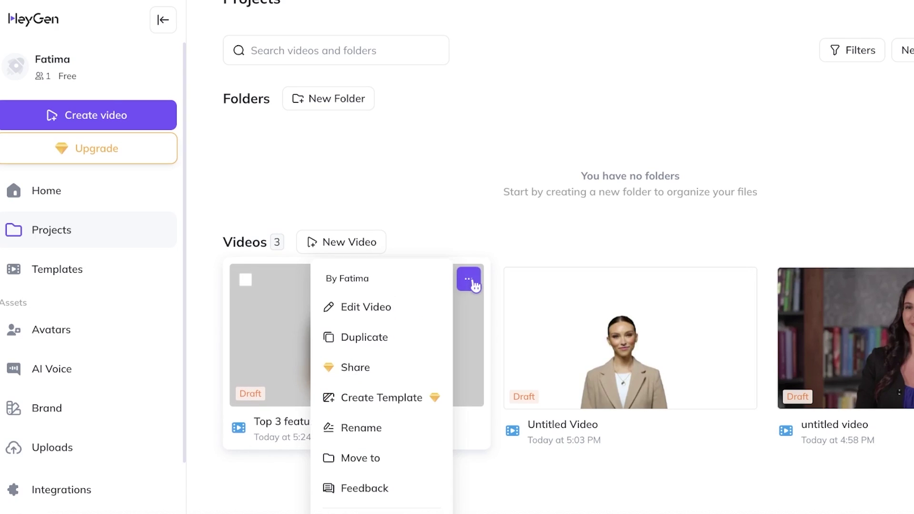
pyautogui.click(362, 512)
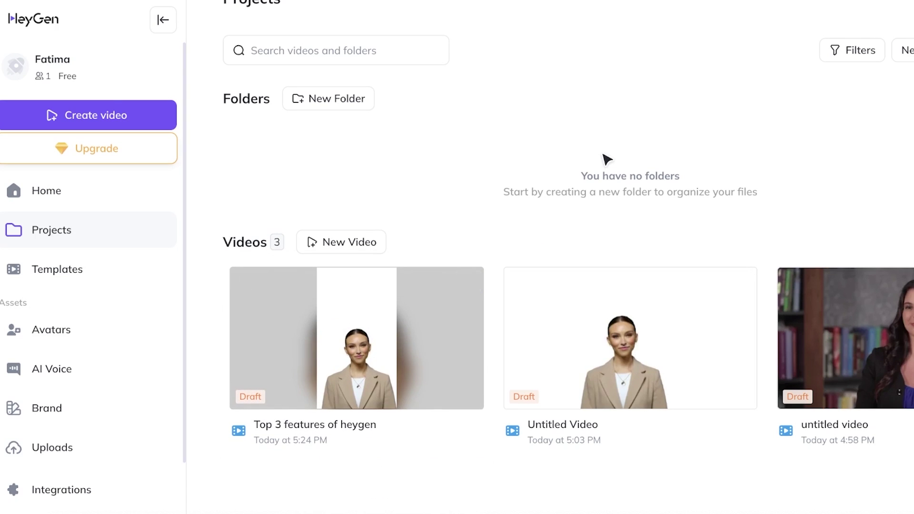
# Step: Go to the home dashboard and open the pricing page
pyautogui.click(100, 198)
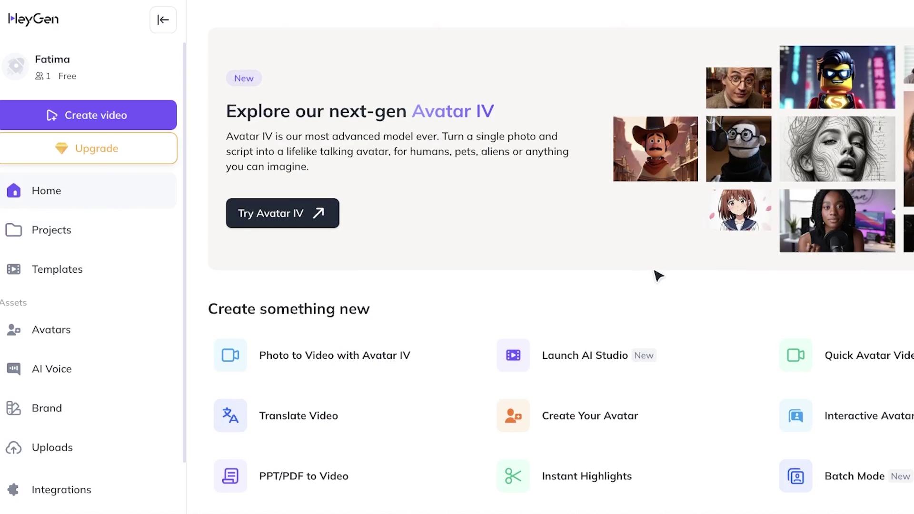
pyautogui.scroll(-1, 655, 271)
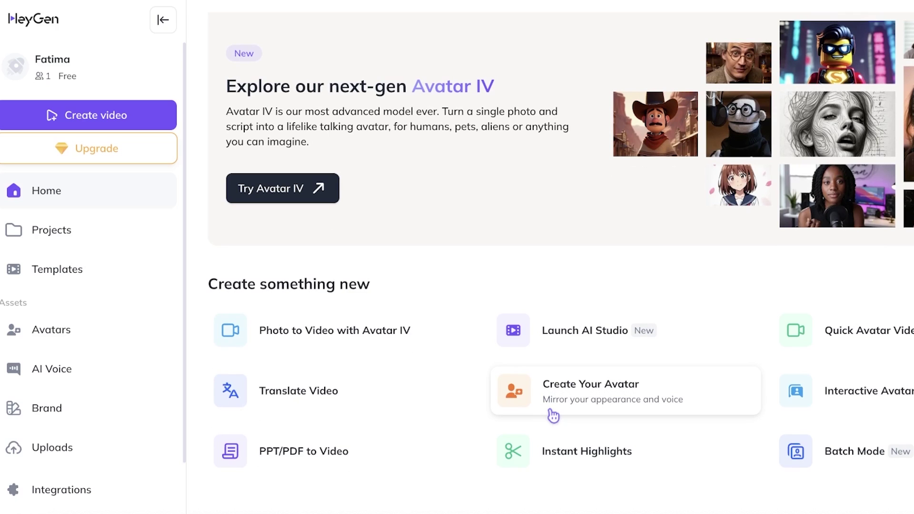
pyautogui.click(593, 393)
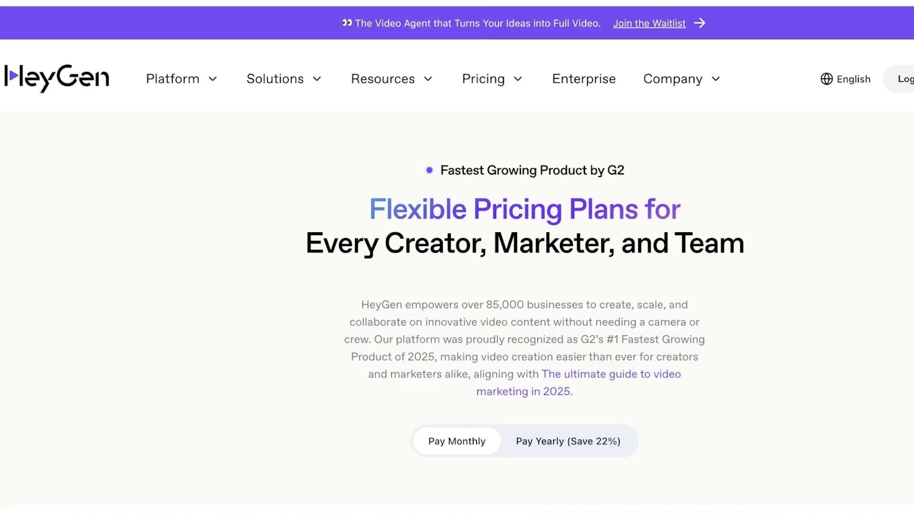
# Step: Scroll through the Creator, Team and Enterprise plan cards on the pricing page
pyautogui.scroll(-8, 273, 324)
pyautogui.scroll(3, 177, 281)
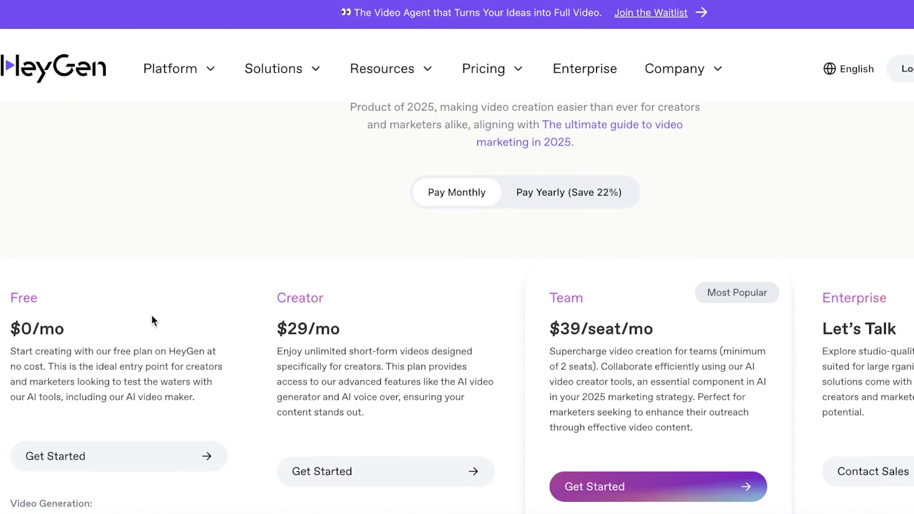
pyautogui.scroll(-3, 153, 319)
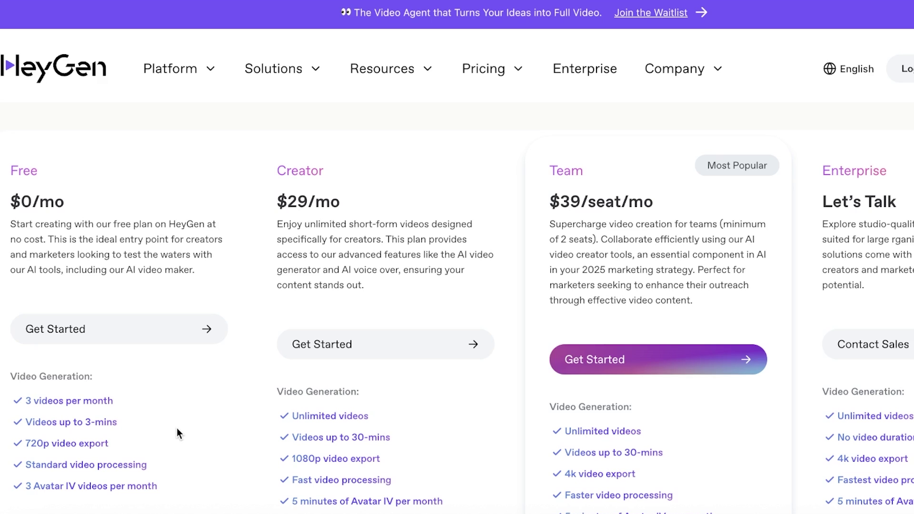
pyautogui.scroll(1, 400, 284)
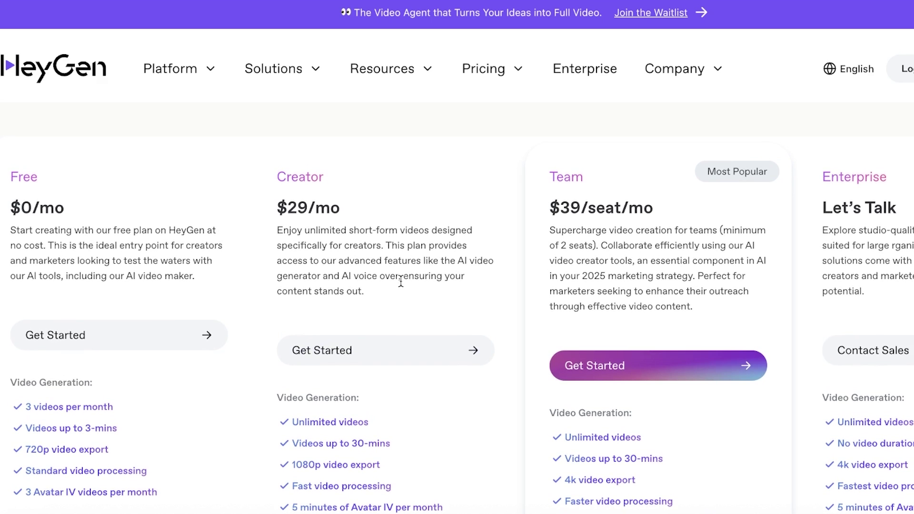
pyautogui.scroll(-1, 400, 282)
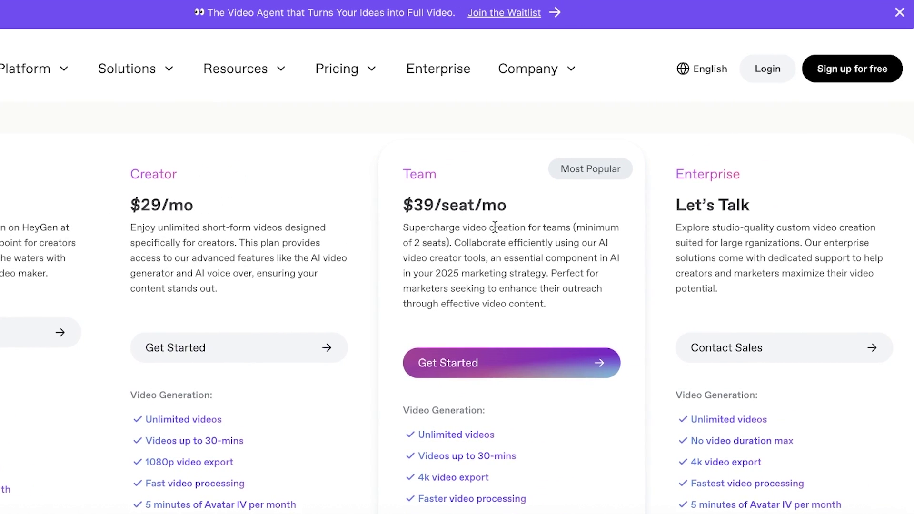
pyautogui.scroll(-1, 625, 238)
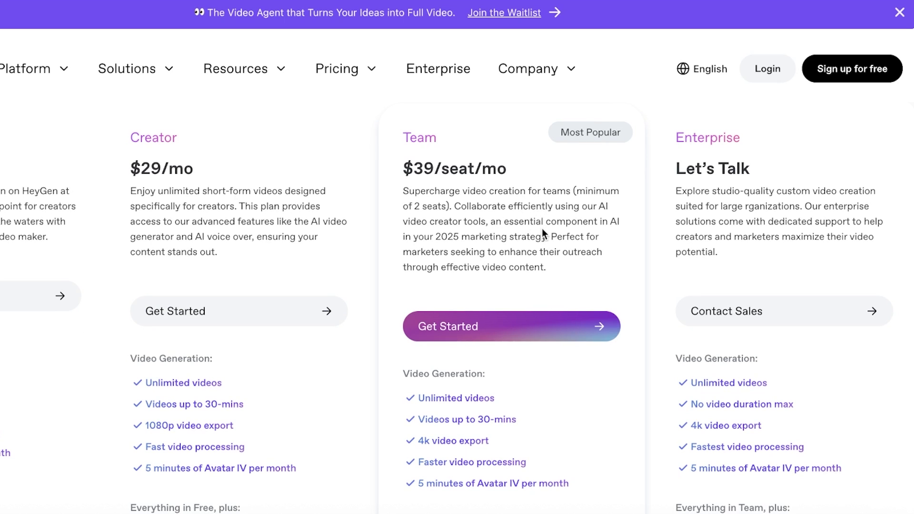
pyautogui.scroll(-2, 551, 217)
pyautogui.scroll(1, 550, 214)
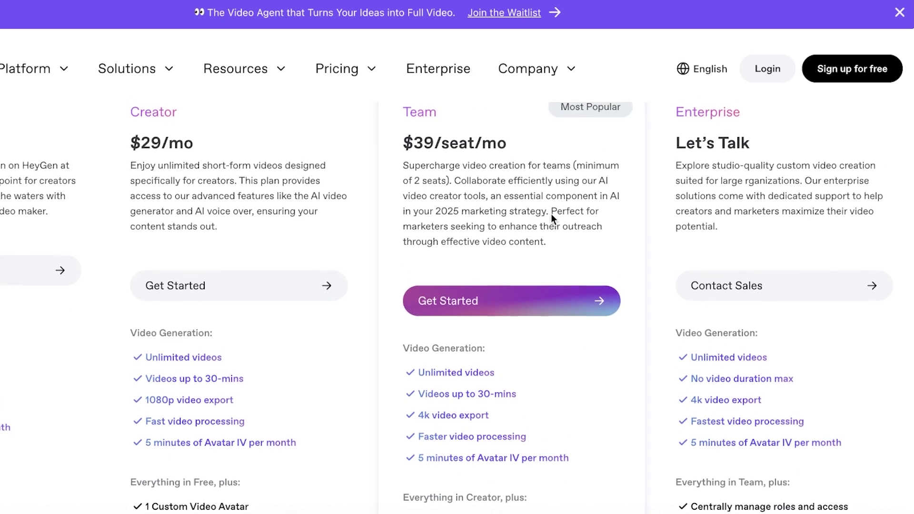
pyautogui.scroll(3, 550, 214)
pyautogui.scroll(-1, 527, 249)
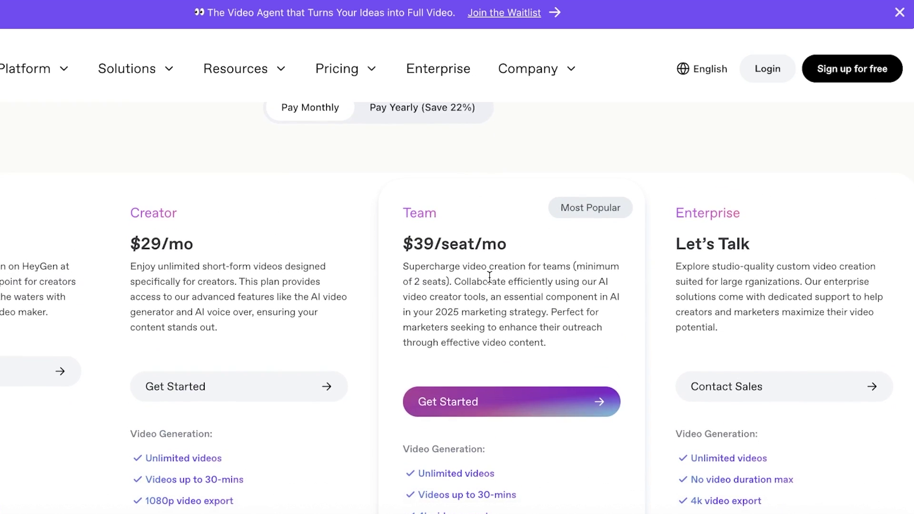
# Step: Dismiss the purple announcement banner and return to the Flexible Pricing Plans heading
pyautogui.click(898, 13)
pyautogui.scroll(-1, 481, 320)
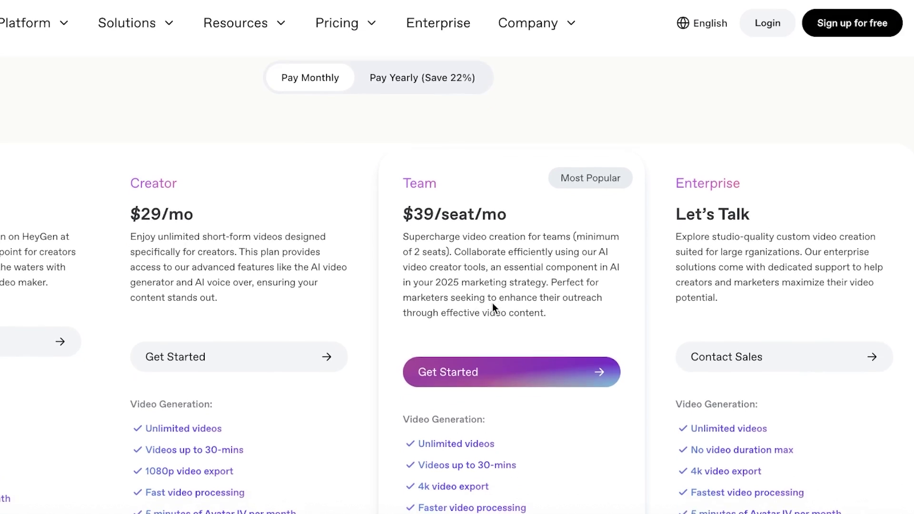
pyautogui.scroll(6, 493, 299)
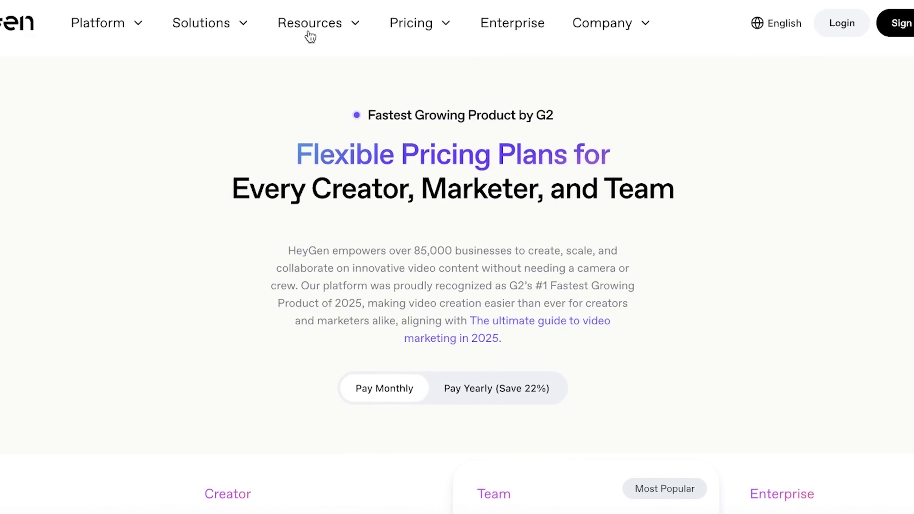